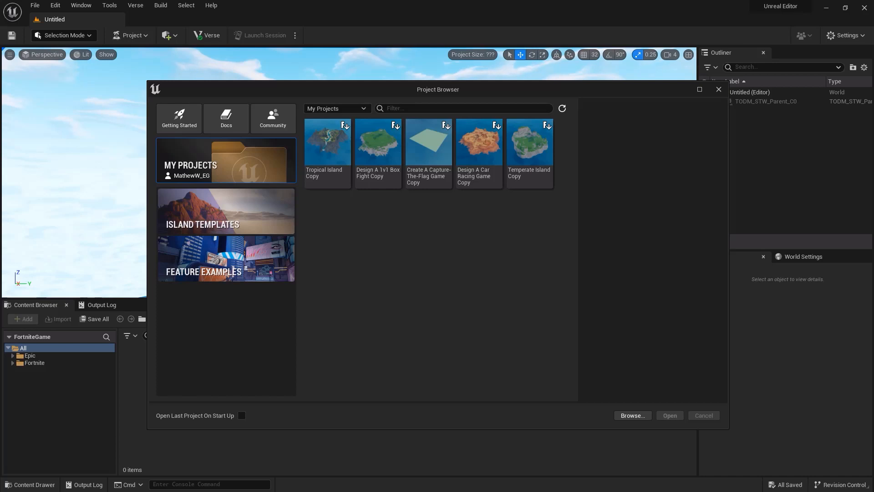
Step: Select the Tropical Island Copy project and set its project name to TropicalIslandCopy
left_click(337, 169)
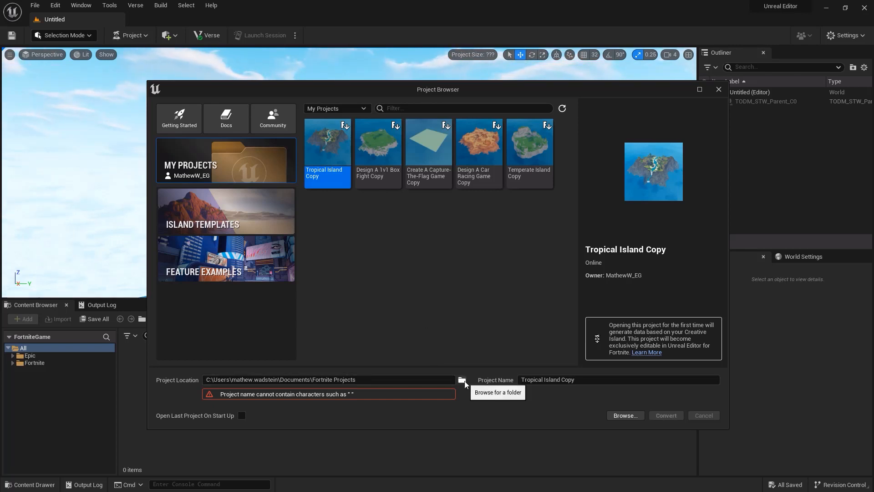
left_click(571, 379)
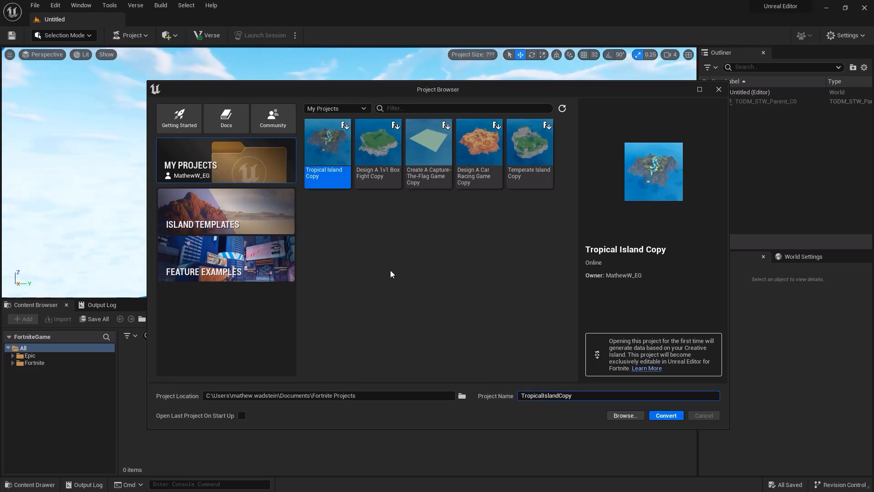
Step: Browse the island templates, the feature examples and the source options for existing projects
left_click(280, 222)
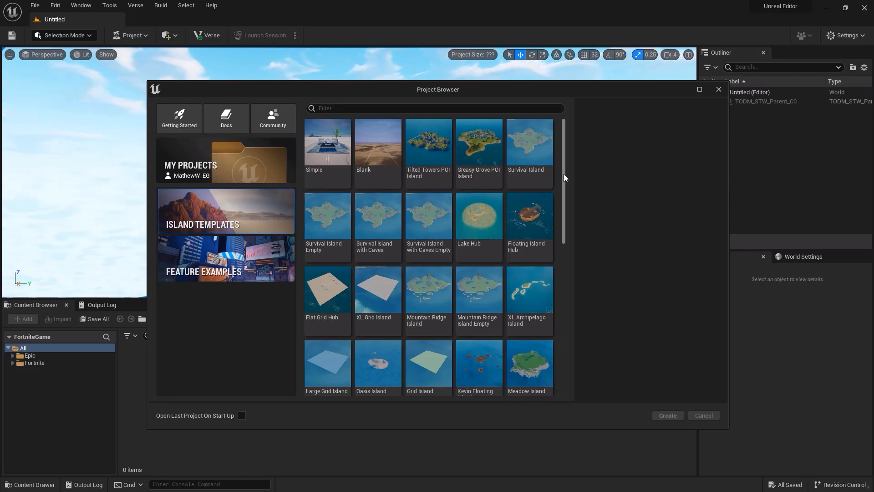
left_click_drag(564, 177, 564, 146)
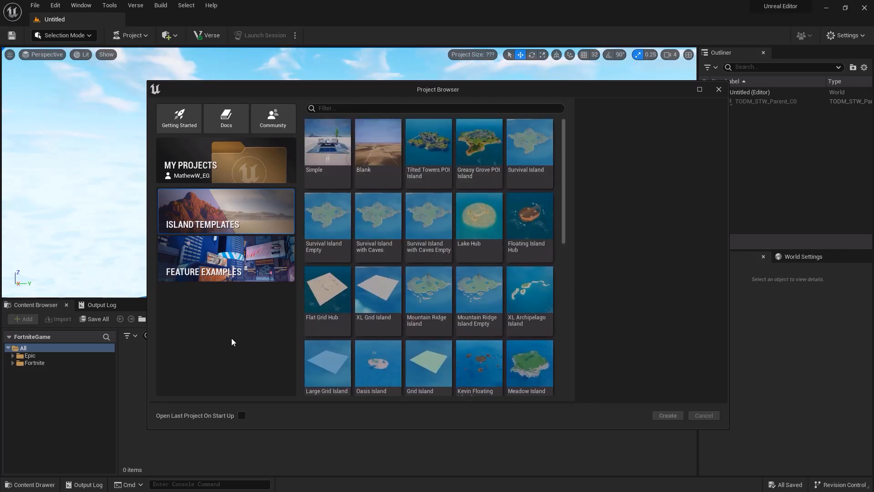
left_click(226, 264)
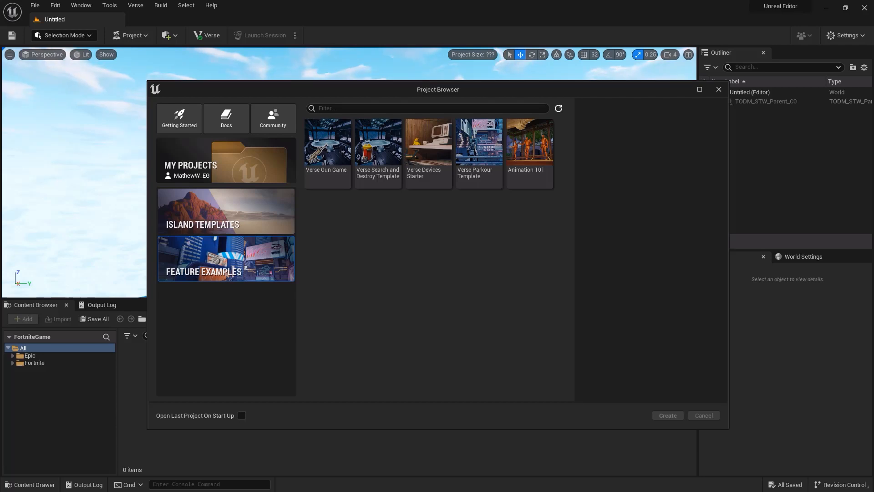
left_click(250, 173)
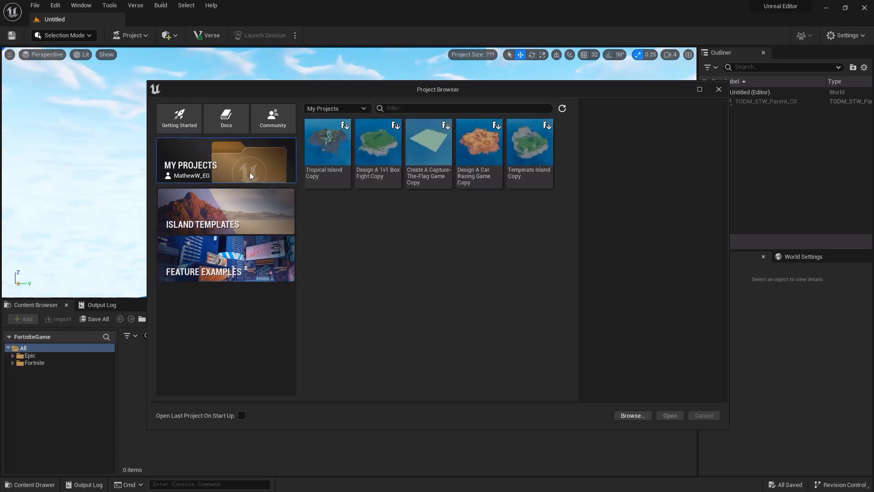
left_click(364, 109)
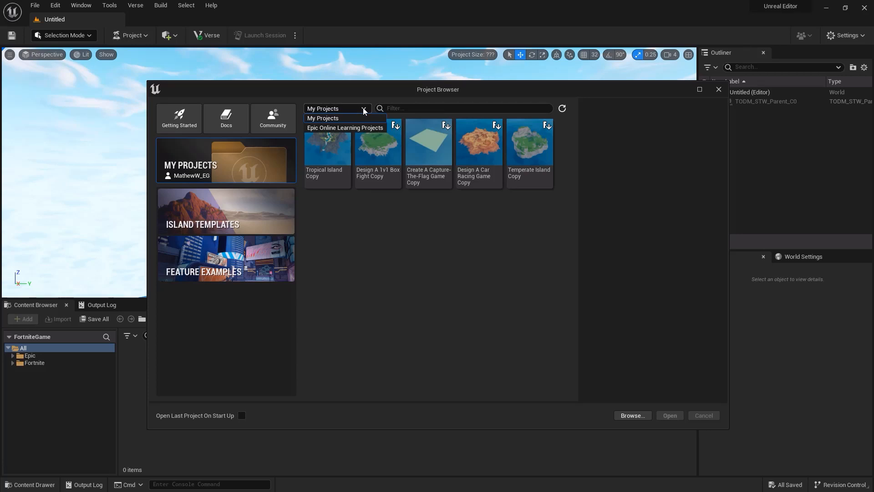
left_click(346, 128)
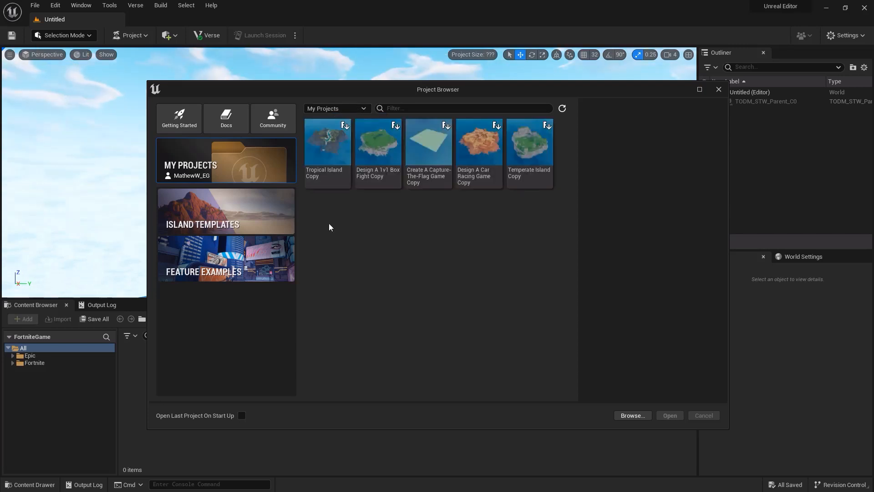
Step: Create a project named YourFirstHour from the Blank island template
left_click(260, 209)
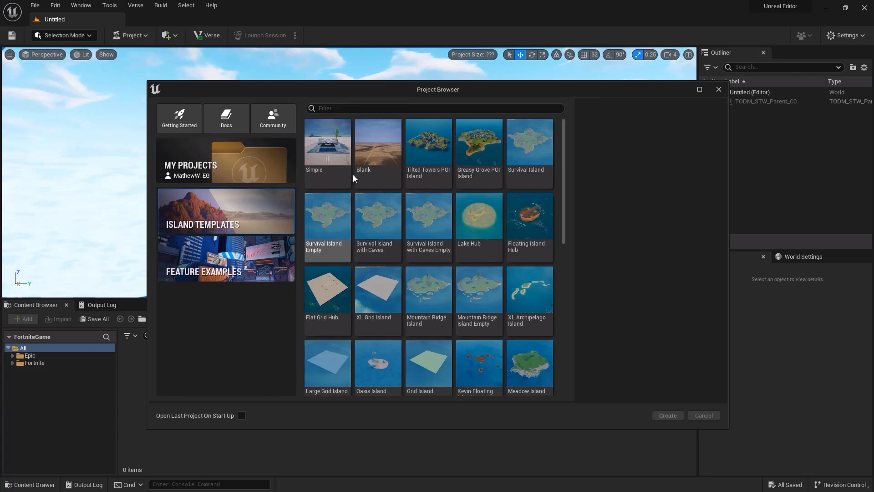
left_click(374, 154)
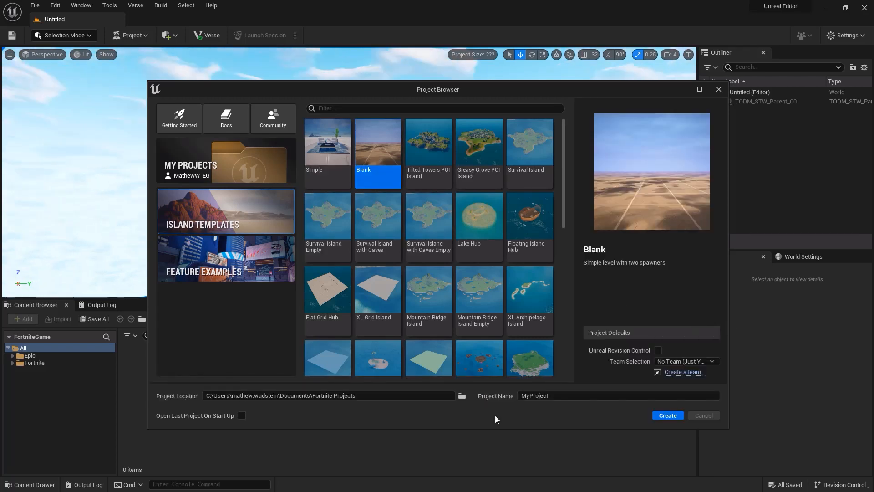
left_click(528, 395)
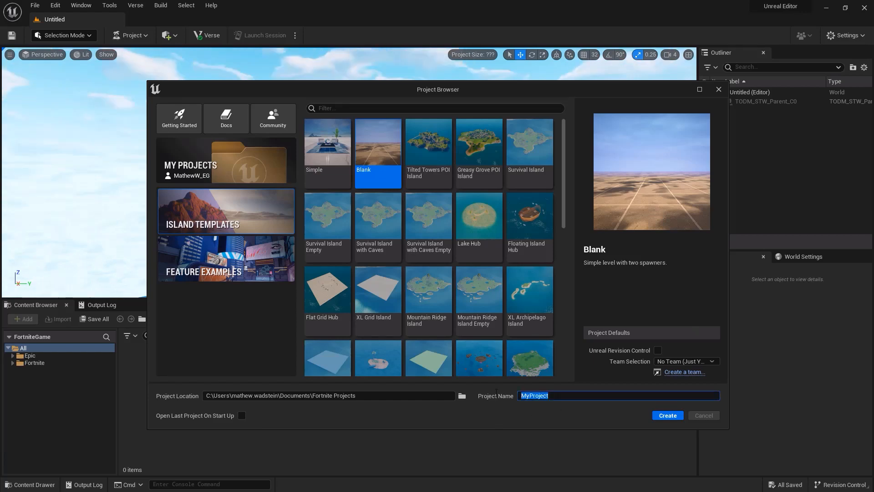
type("YourFirstHour")
left_click(668, 416)
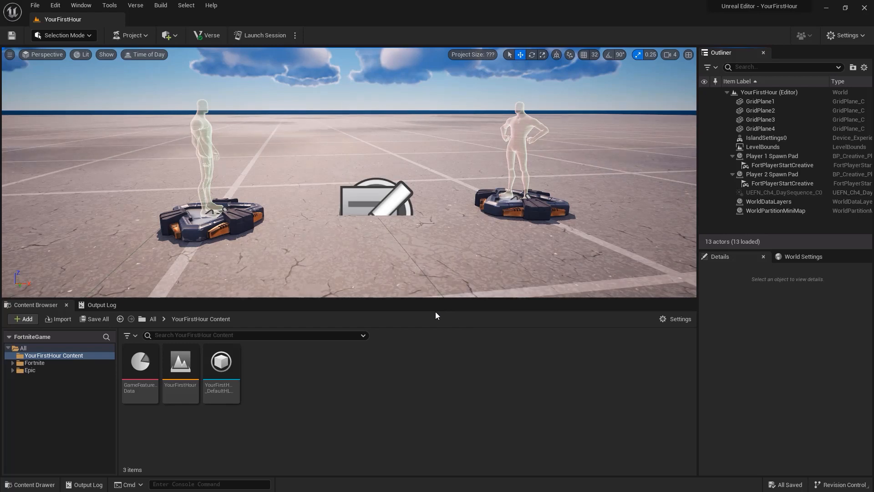
Step: Undock and close the Outliner, and restore the workspace with the Default Editor Layout
left_click_drag(738, 53, 413, 162)
left_click(549, 161)
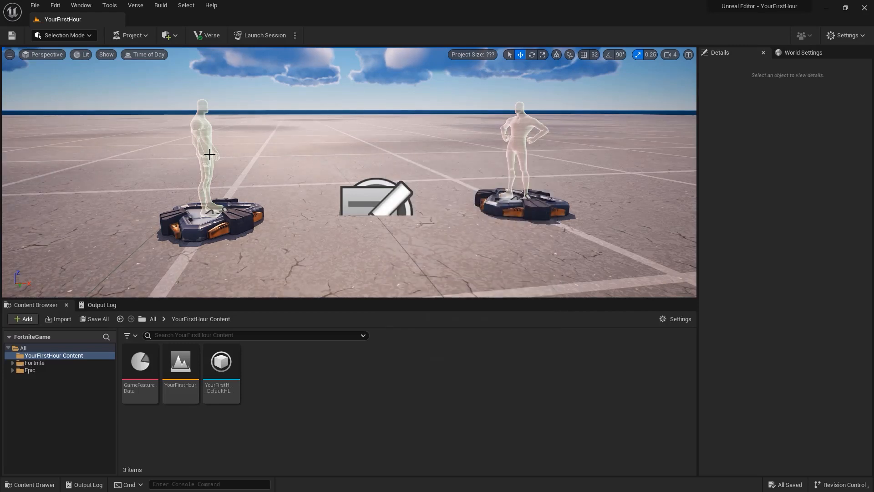
left_click(84, 8)
mouse_move(152, 180)
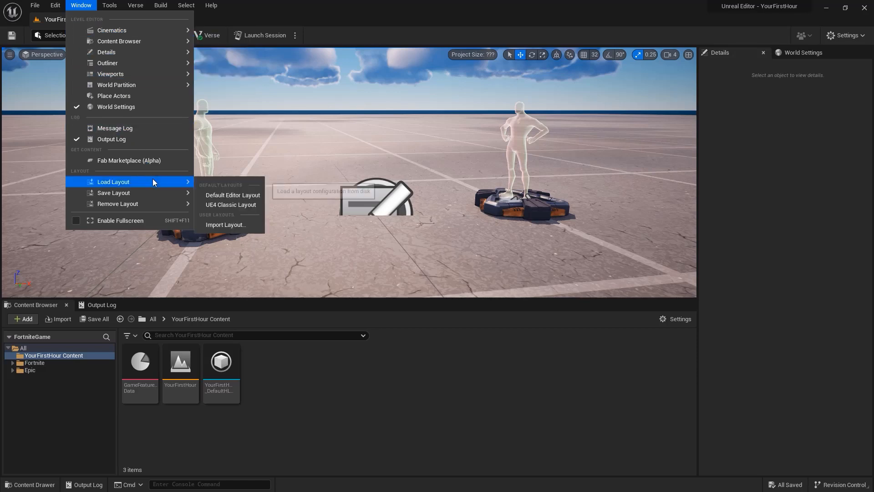
left_click(254, 196)
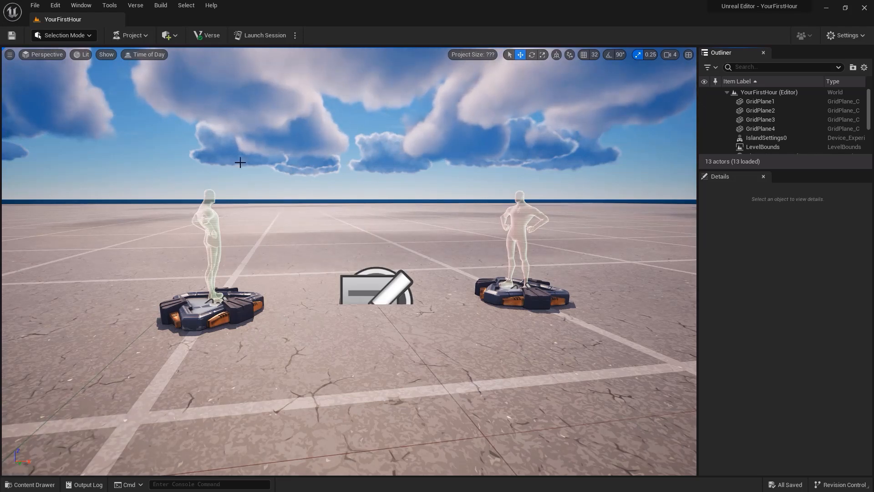
Step: Review the file commands and the islands offered for a new level, and close the import dialog without importing
left_click(35, 6)
mouse_move(55, 6)
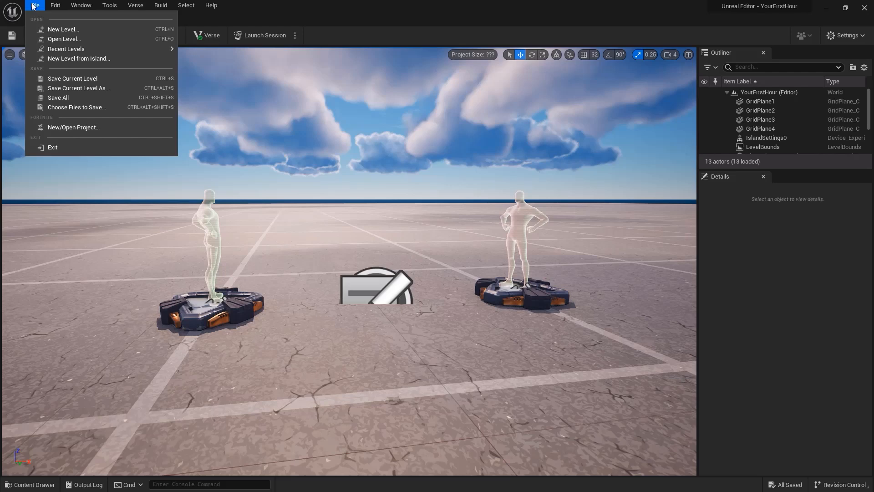
left_click(79, 59)
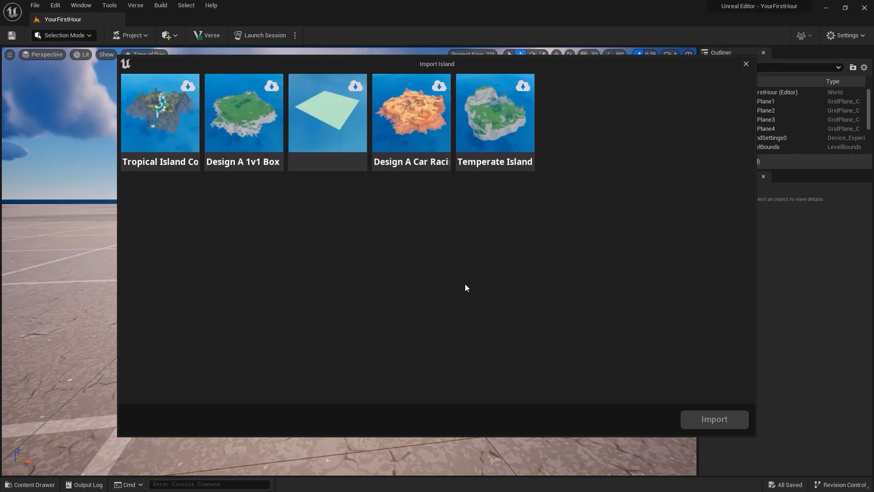
left_click(746, 64)
Step: Review the available editing, window, tools, build, selection and help commands
left_click(56, 5)
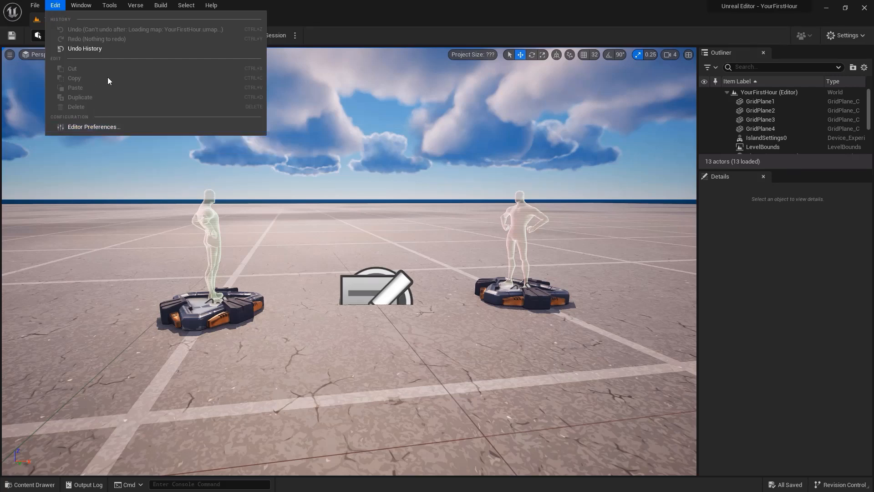
mouse_move(90, 5)
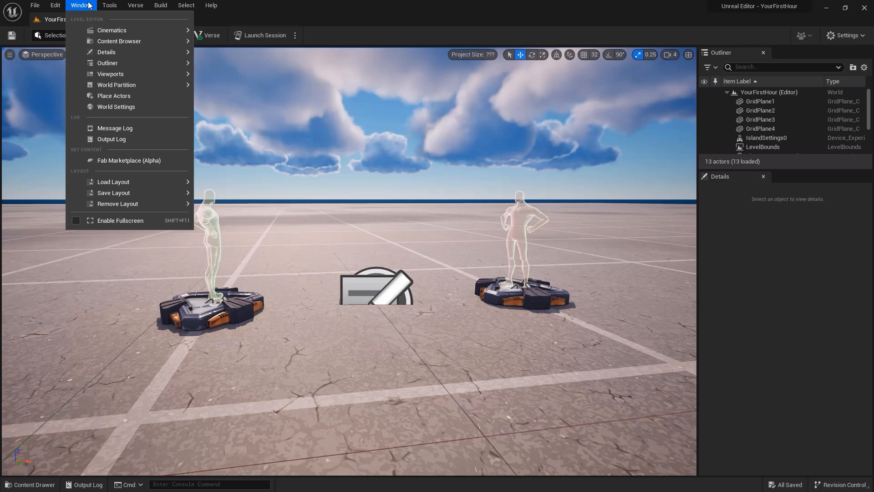
mouse_move(117, 6)
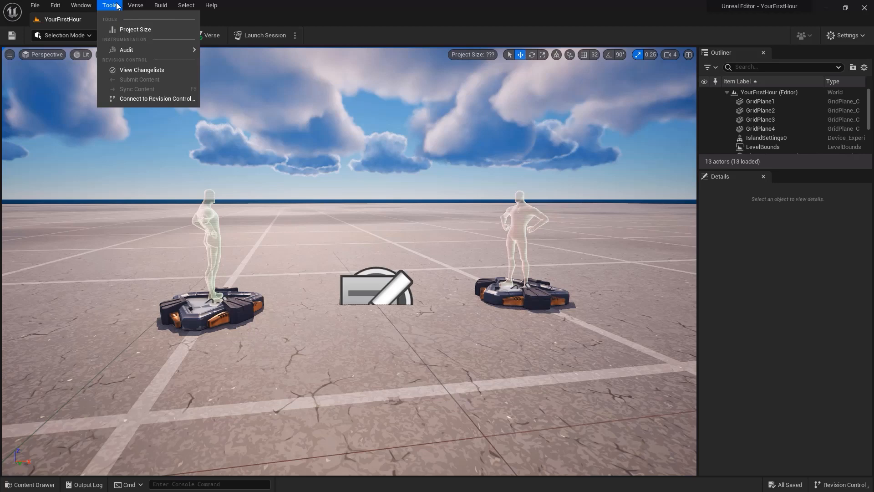
mouse_move(147, 6)
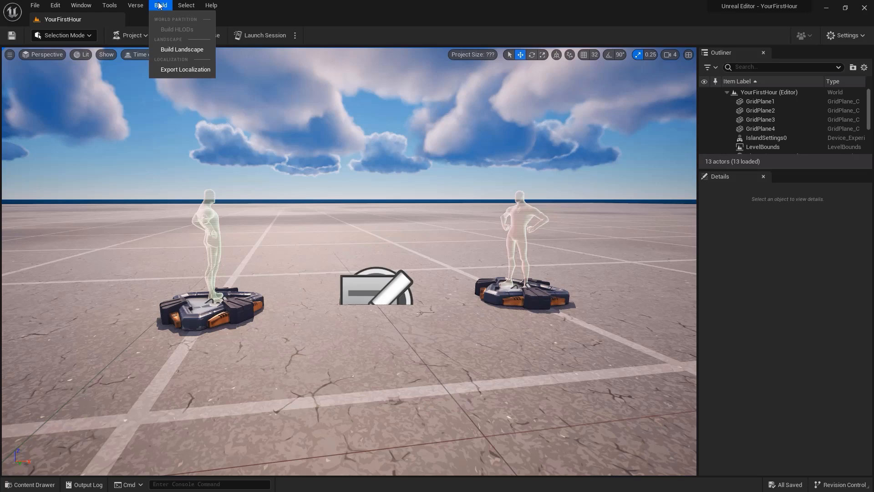
mouse_move(190, 5)
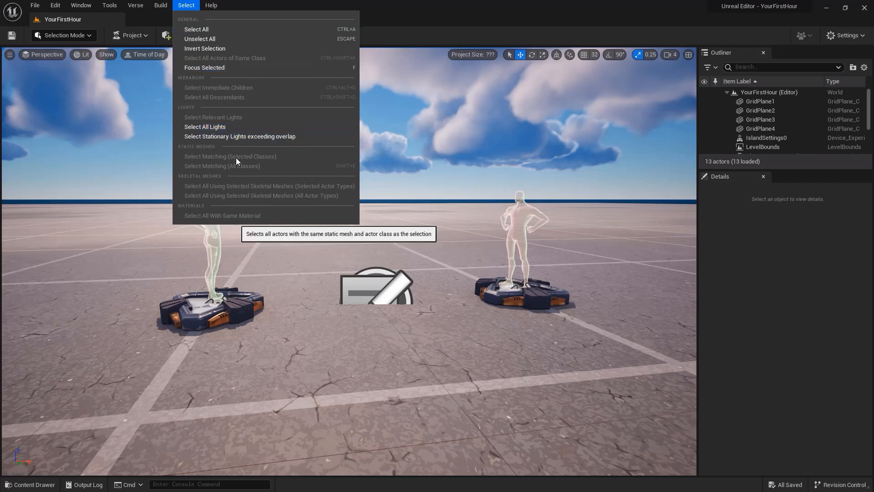
left_click(211, 5)
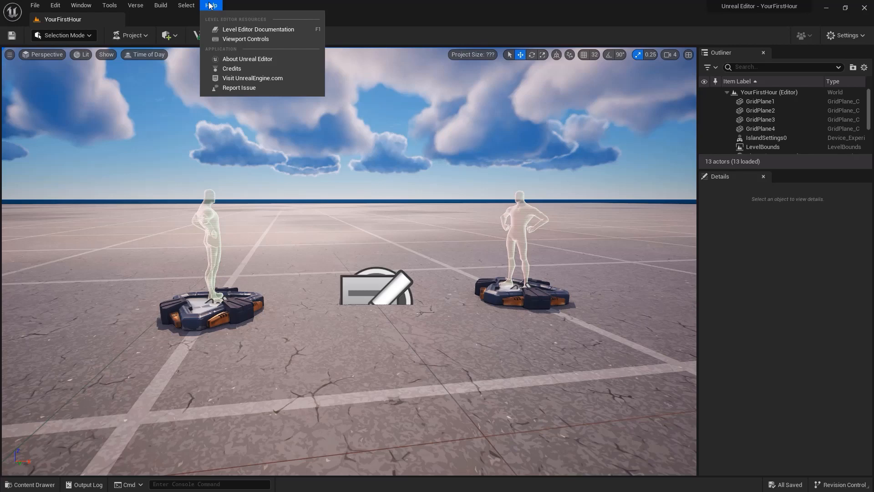
left_click(211, 5)
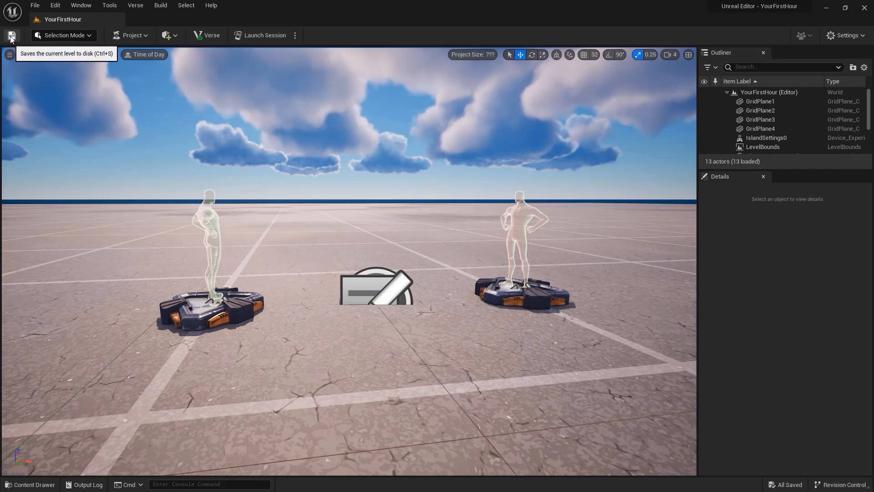
Step: Examine the editor modes, project commands, placeable actor categories and the engine scalability settings
left_click(88, 37)
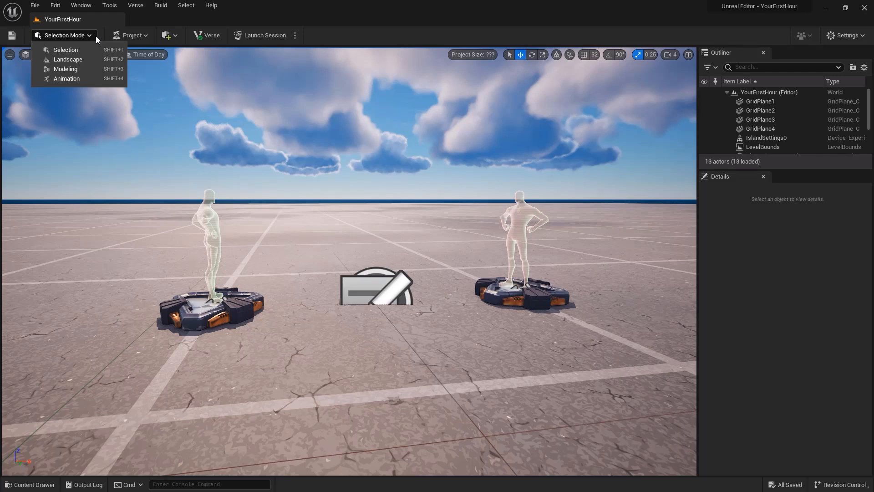
left_click(146, 36)
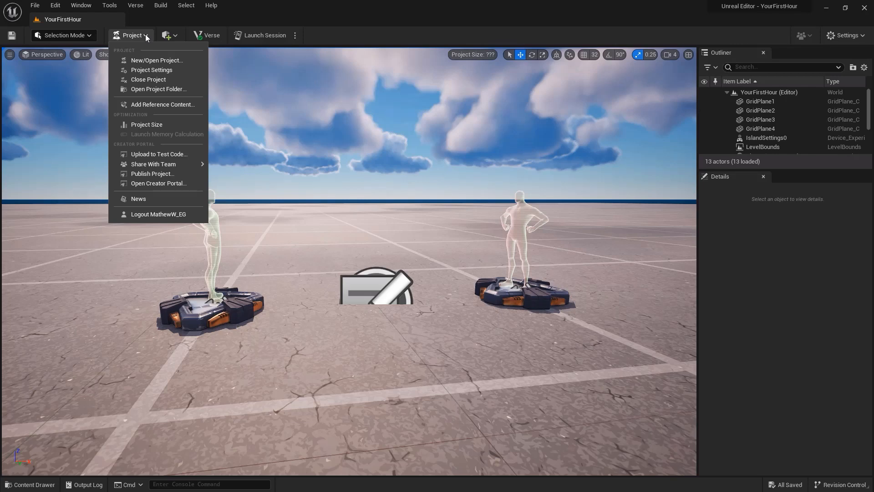
left_click(172, 37)
left_click(175, 36)
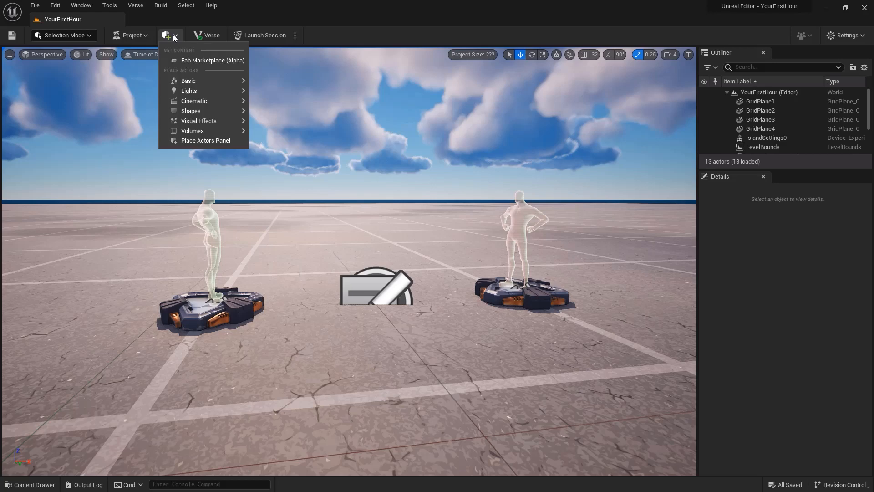
left_click(173, 38)
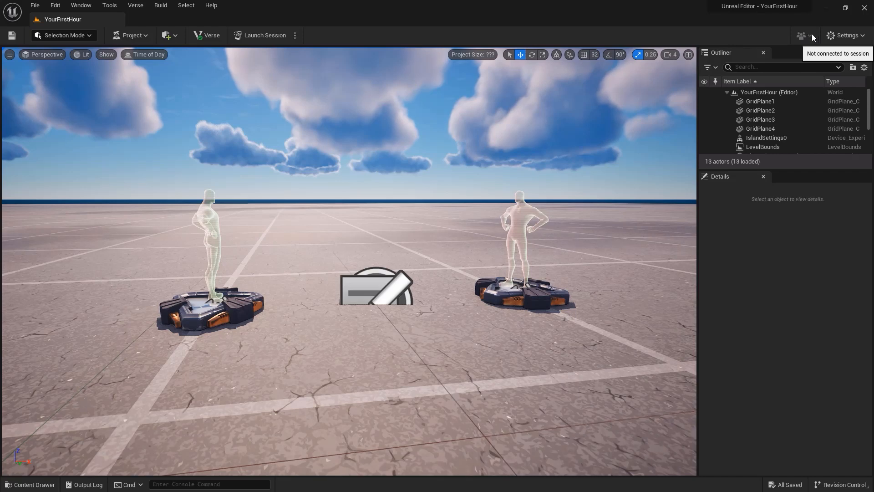
left_click(841, 32)
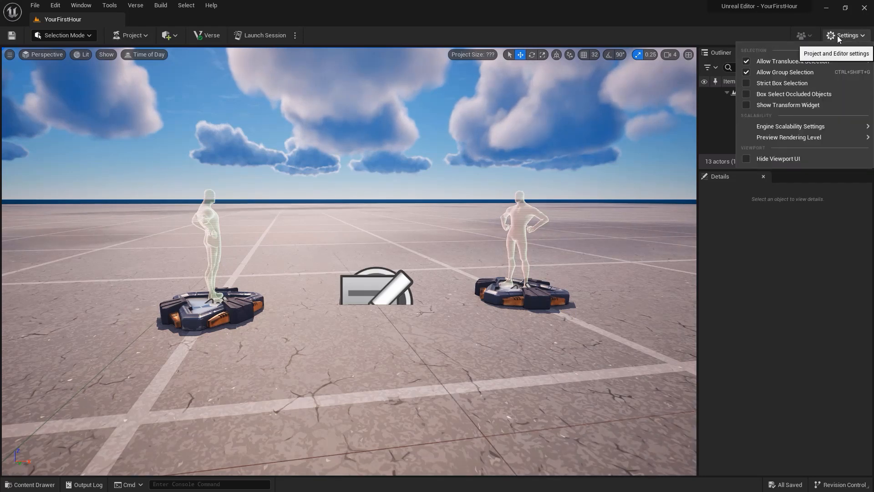
mouse_move(784, 128)
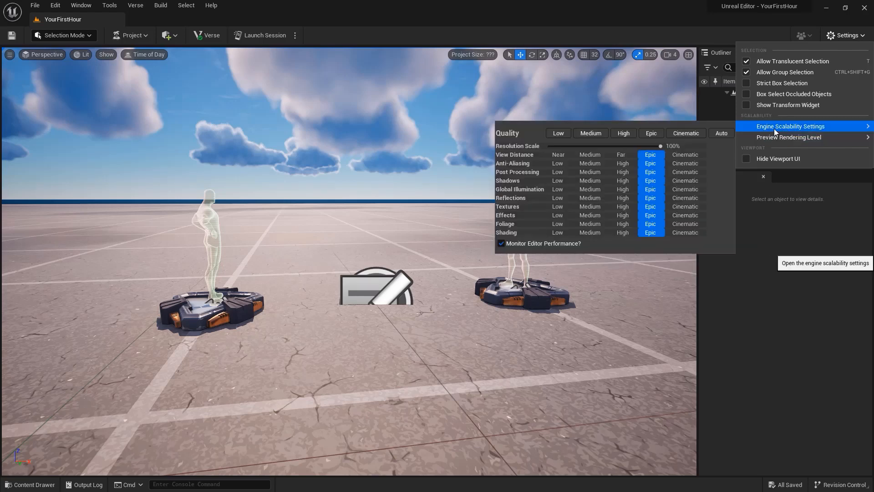
left_click(357, 117)
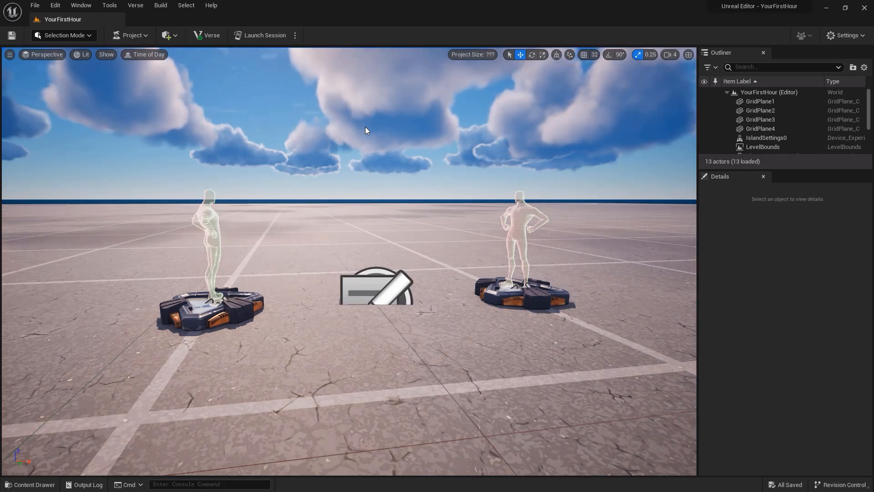
Step: Look around the level and fly the camera forward, back, up and down to view both spawn pads from a distance
mouse_move(365, 126)
right_mouse_down()
mouse_move(351, 158)
mouse_move(282, 137)
mouse_move(349, 87)
mouse_move(429, 102)
mouse_move(378, 151)
mouse_move(242, 129)
mouse_move(274, 119)
mouse_move(366, 129)
right_mouse_up()
mouse_move(413, 147)
left_mouse_down()
mouse_move(399, 132)
mouse_move(343, 116)
mouse_move(417, 102)
mouse_move(424, 146)
mouse_move(483, 137)
mouse_move(478, 119)
mouse_move(404, 100)
mouse_move(398, 134)
mouse_move(335, 116)
mouse_move(381, 118)
mouse_move(420, 154)
left_mouse_up()
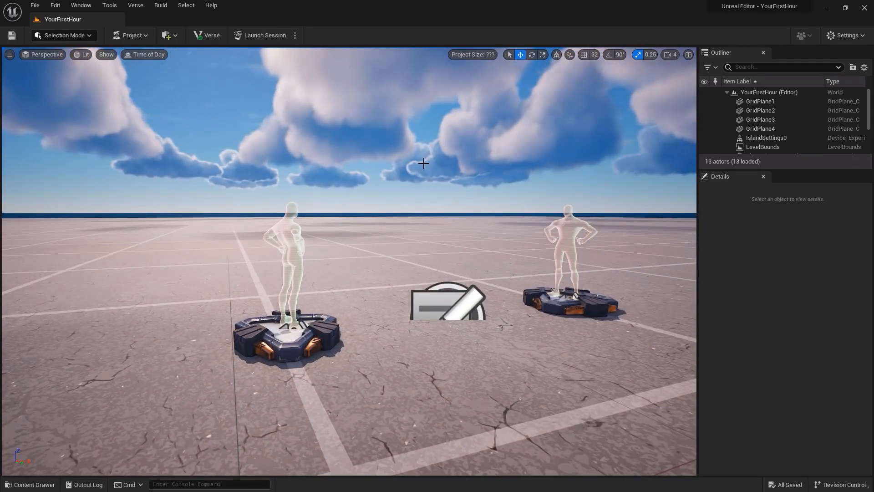
right_click_drag(424, 164, 350, 166)
key("w")
key("s")
key("w")
key("e")
key("q")
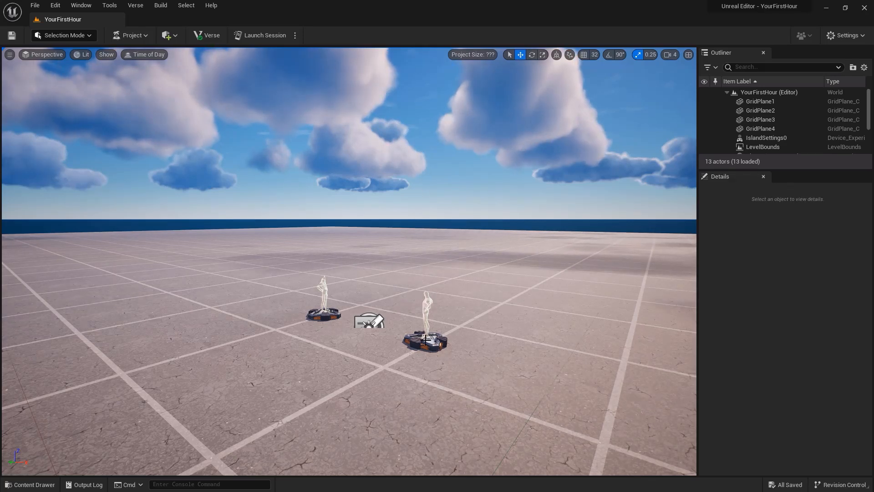
Step: Move the Player 2 Spawn Pad off the ground to about X 307.1, Y 178.1, Z 83.24
left_click(425, 310)
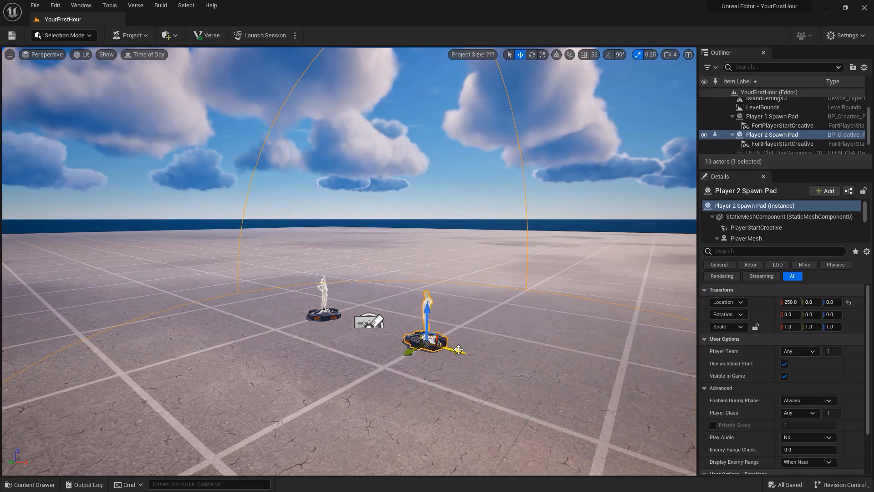
left_click_drag(414, 350, 426, 330)
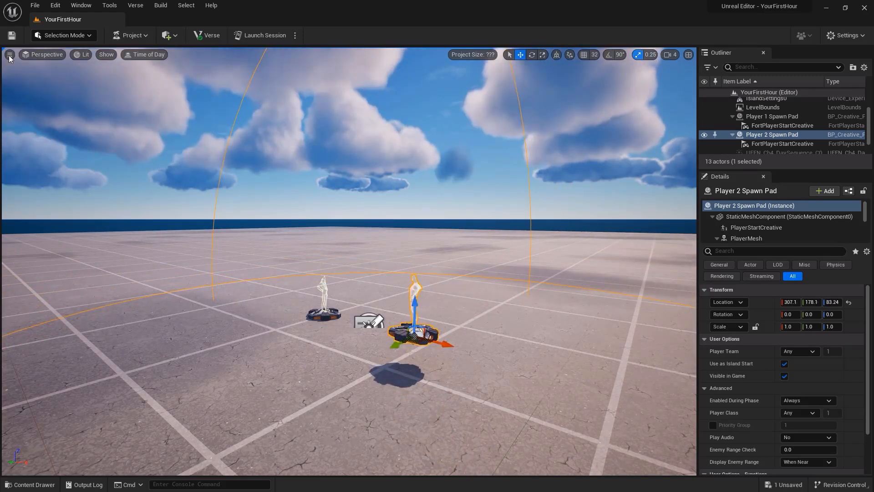
Step: Review the viewport options and view types, switch to the Right orthographic view, and return to Perspective
left_click(10, 55)
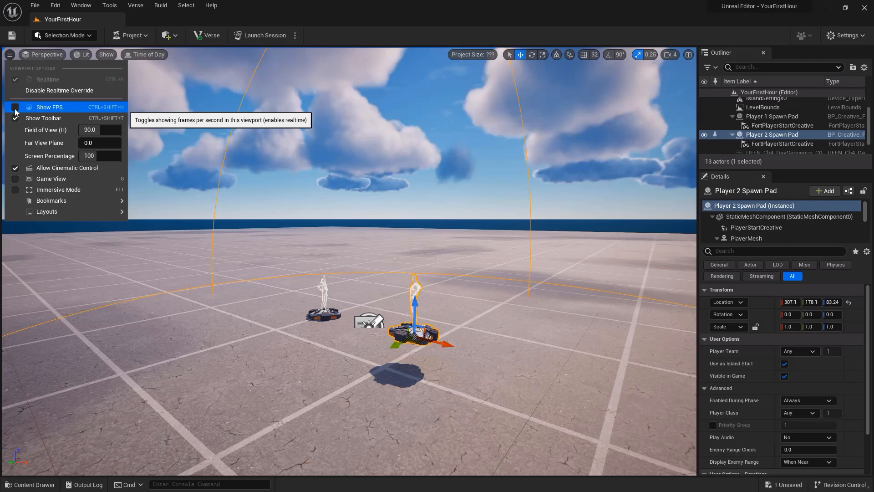
left_click(43, 54)
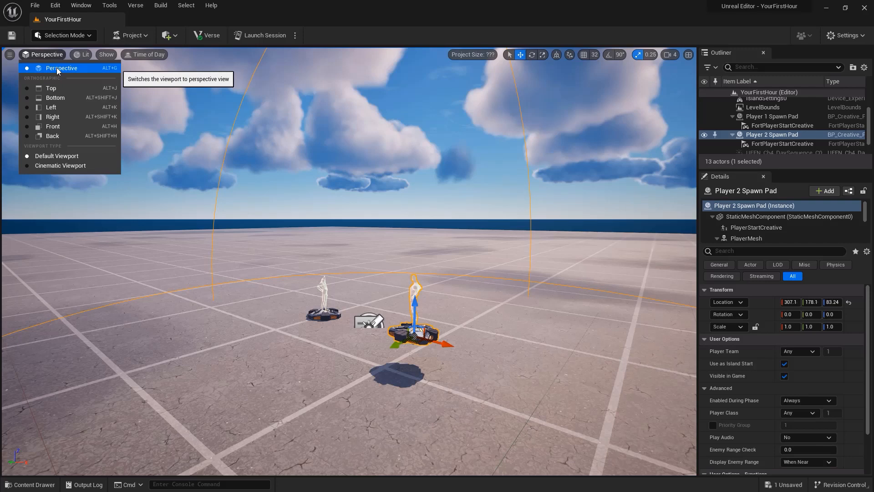
left_click(61, 117)
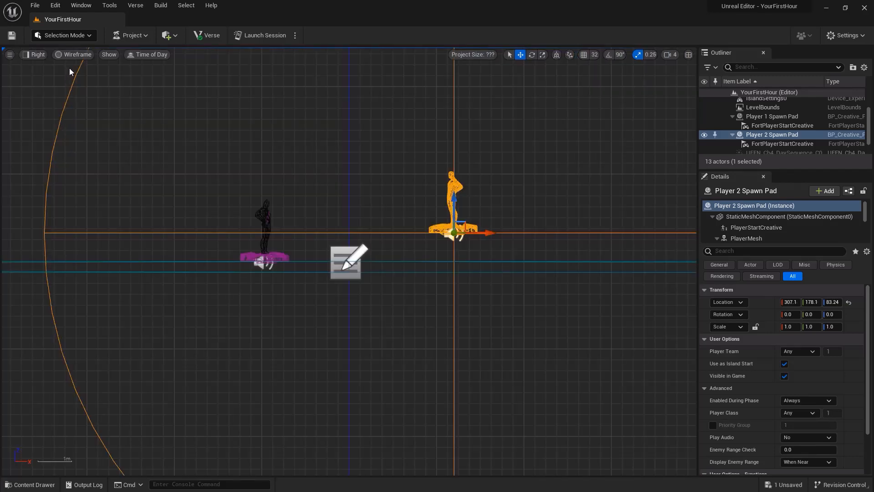
left_click(34, 54)
left_click(42, 67)
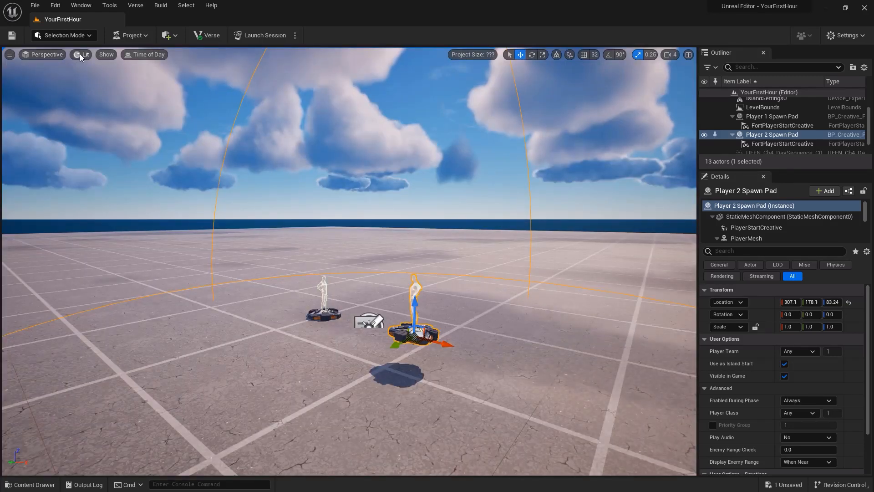
Step: Preview the level in the Unlit, Wireframe and Lighting Only view modes, and return to Lit
left_click(80, 55)
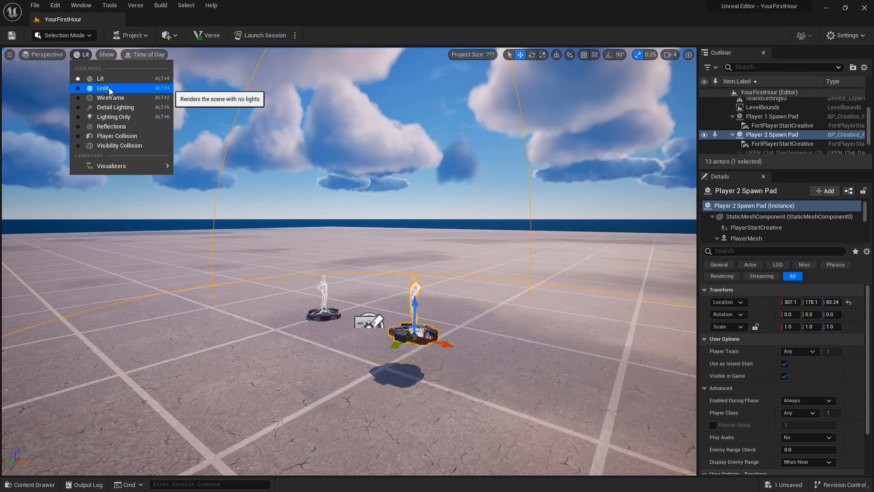
left_click(109, 89)
left_click(86, 54)
left_click(102, 96)
left_click(91, 55)
left_click(91, 113)
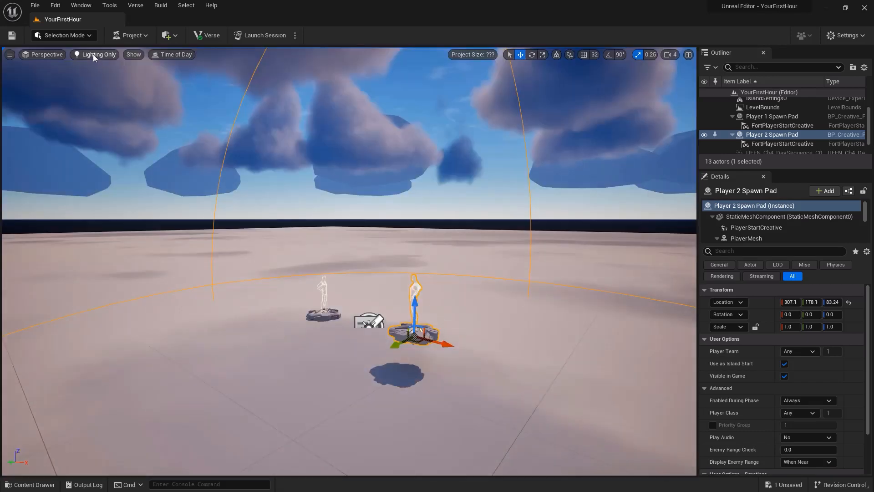
key("alt+4")
Step: Turn the Decals and Atmosphere show flags off and back on in the viewport
left_click(109, 53)
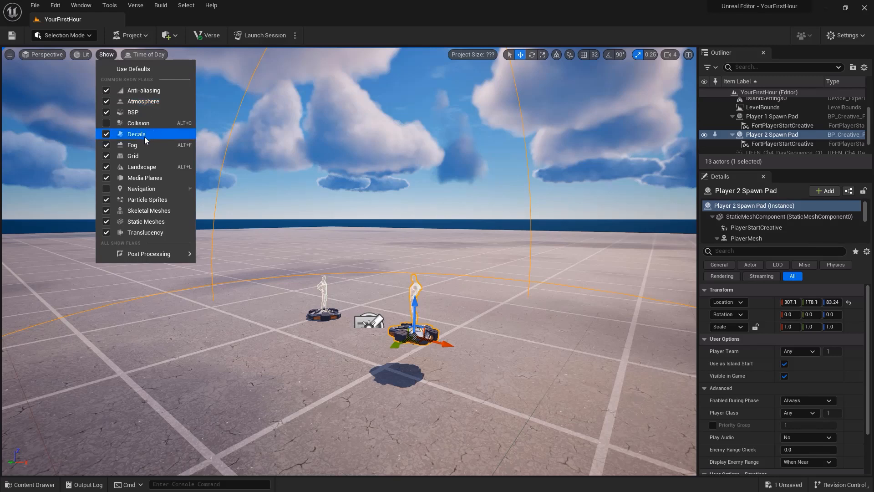
left_click(107, 134)
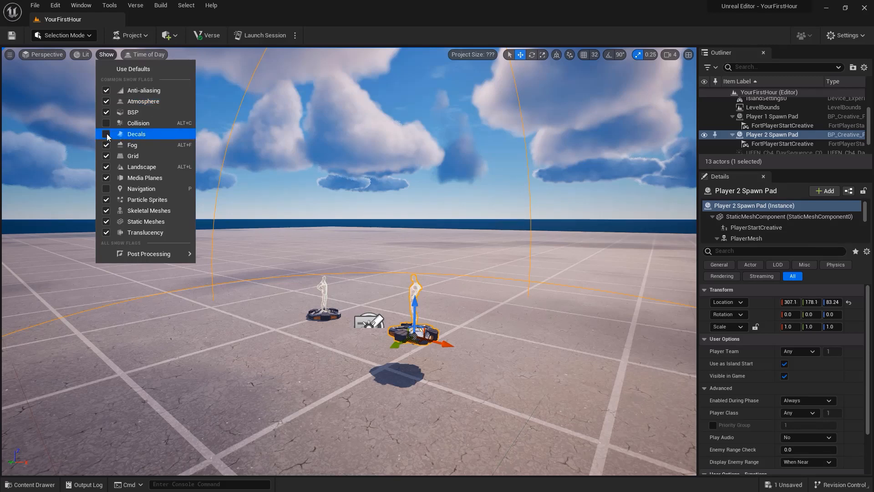
left_click(106, 102)
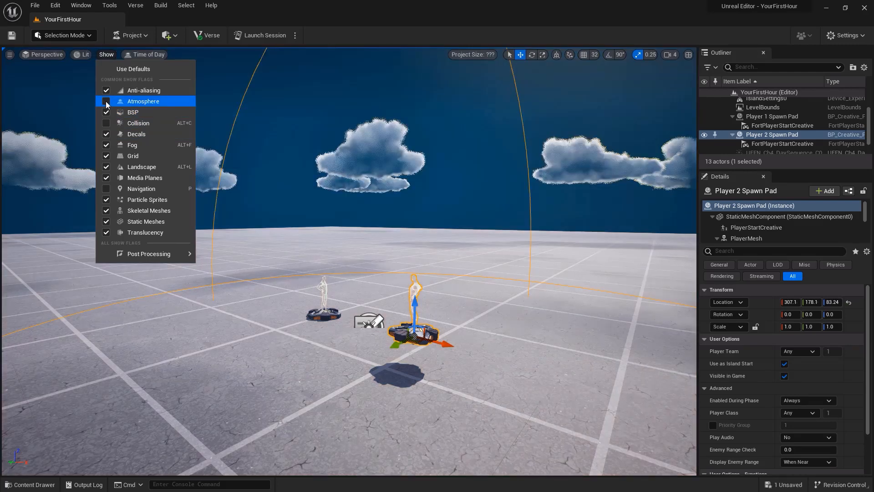
left_click(107, 102)
Step: Try adjusting the Time of Day preview for the level lighting
left_click(149, 54)
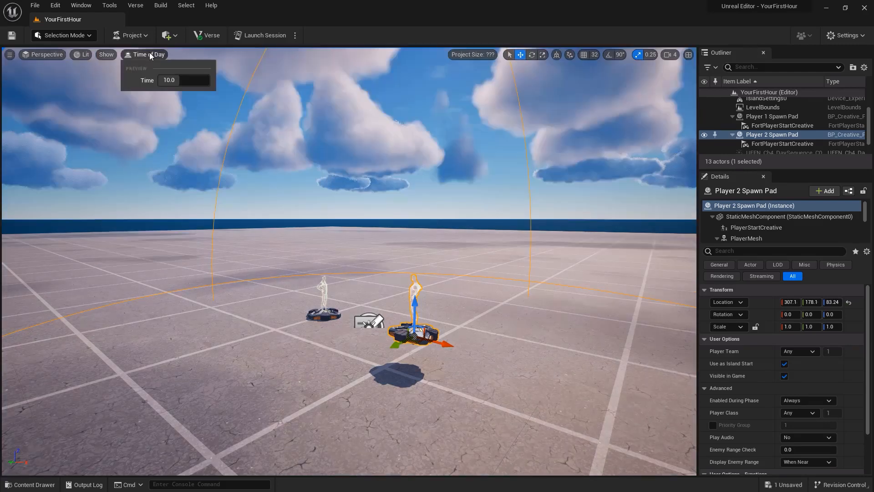
mouse_move(176, 80)
left_mouse_down()
mouse_move(161, 81)
mouse_move(201, 81)
mouse_move(158, 80)
mouse_move(199, 81)
mouse_move(179, 81)
left_mouse_up()
left_click(150, 54)
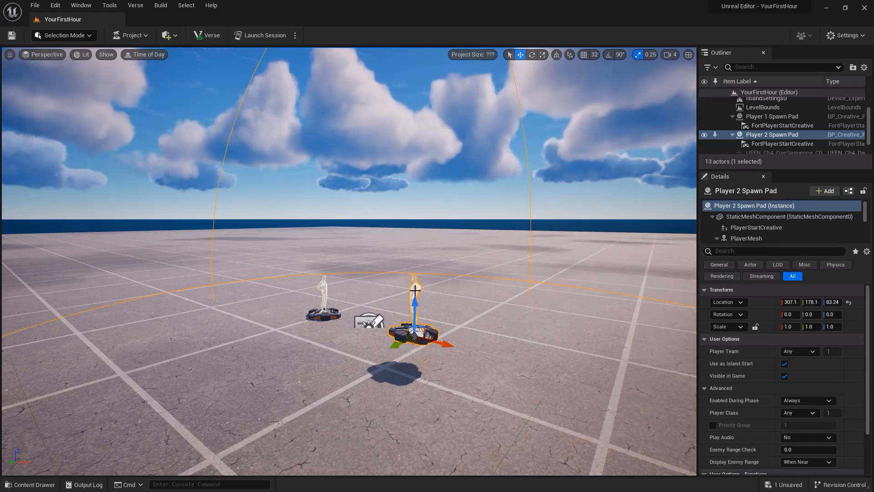
Step: Rotate the Player 2 Spawn Pad to about -60.1° around Z and cycle the gizmo between world and local space
left_click(531, 56)
mouse_move(448, 354)
left_mouse_down()
mouse_move(473, 356)
mouse_move(454, 344)
left_mouse_up()
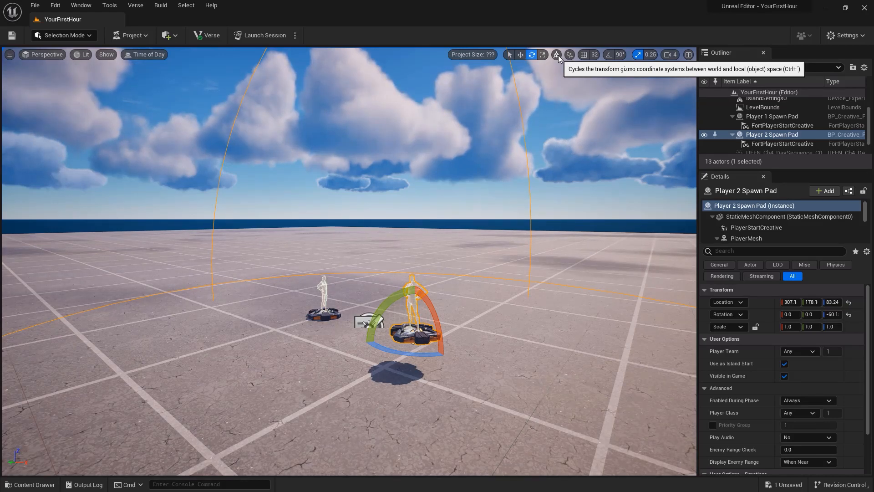
left_click(558, 56)
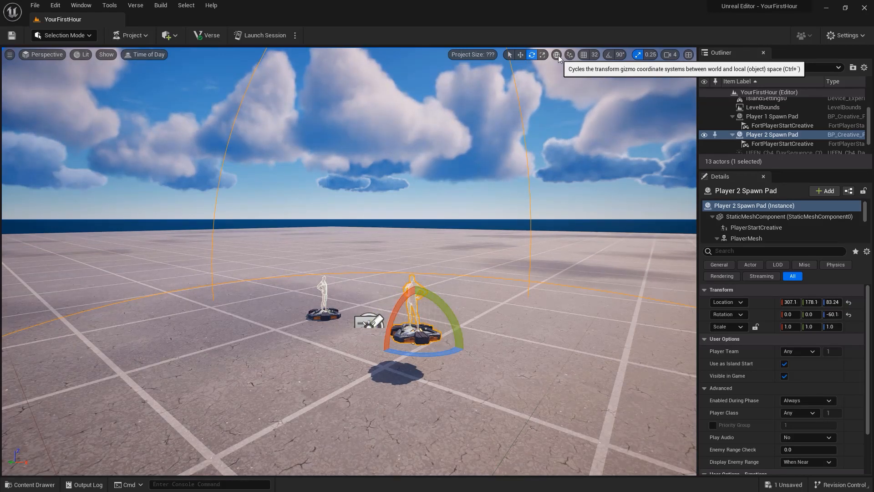
left_click(558, 56)
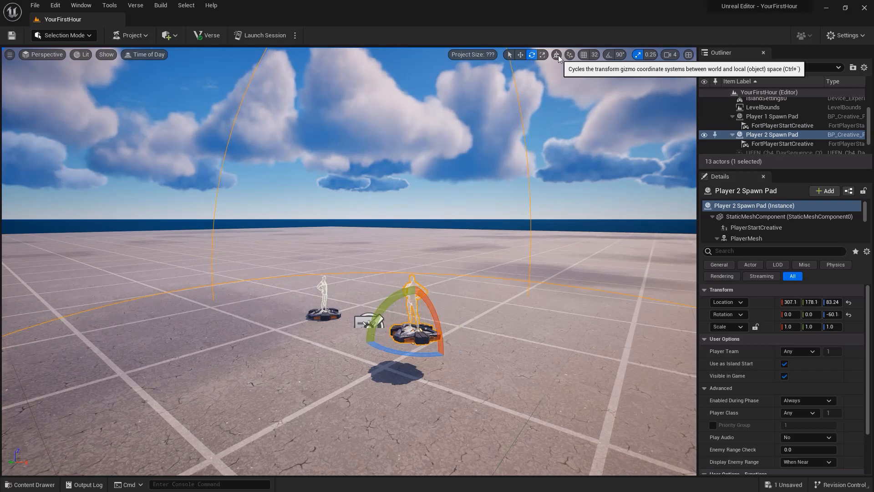
Step: Check the surface snapping options and move the Player 2 Spawn Pad freely to about X 334.8, Y 193.9
left_click(570, 54)
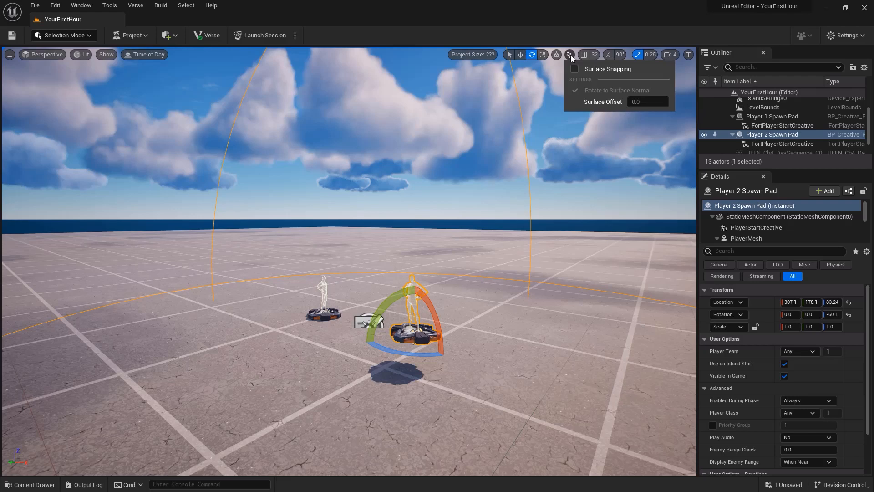
left_click(570, 54)
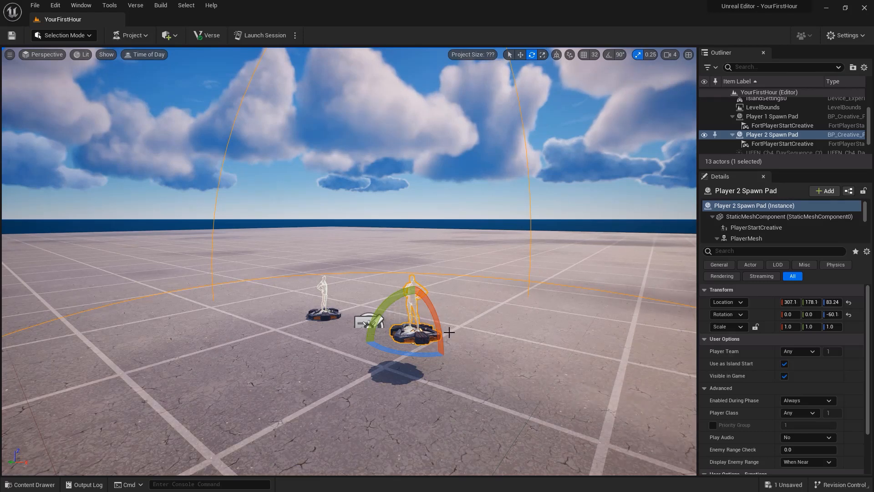
key("w")
mouse_move(423, 329)
left_mouse_down()
mouse_move(451, 342)
mouse_move(412, 319)
mouse_move(440, 347)
mouse_move(435, 336)
left_mouse_up()
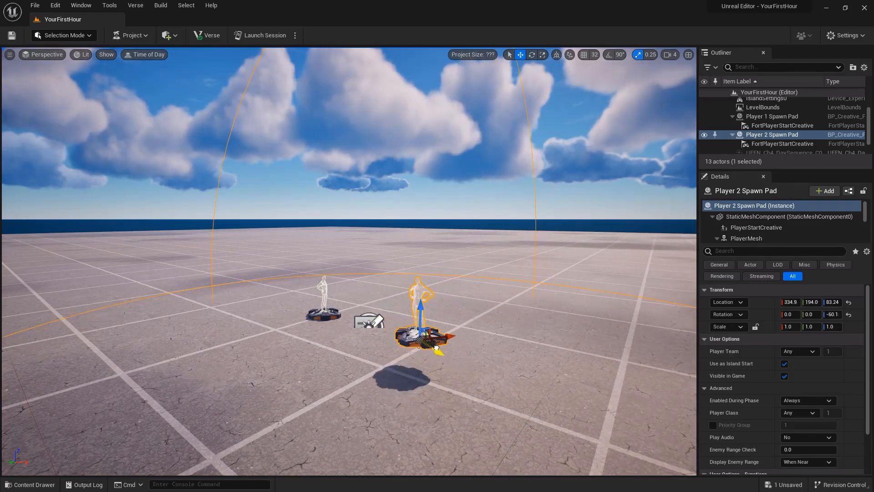
Step: Turn on grid snapping, test a 1,024 grid by moving the Player 2 Spawn Pad away and back, and set the grid size to 16
left_click(585, 55)
mouse_move(438, 356)
left_mouse_down()
mouse_move(455, 371)
mouse_move(412, 333)
mouse_move(472, 409)
mouse_move(432, 346)
left_mouse_up()
left_click(595, 55)
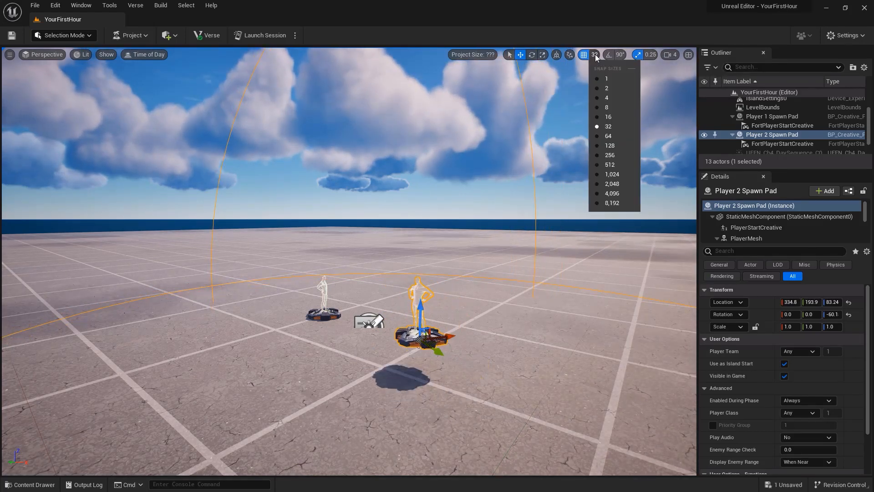
left_click(610, 175)
left_click_drag(429, 342, 334, 224)
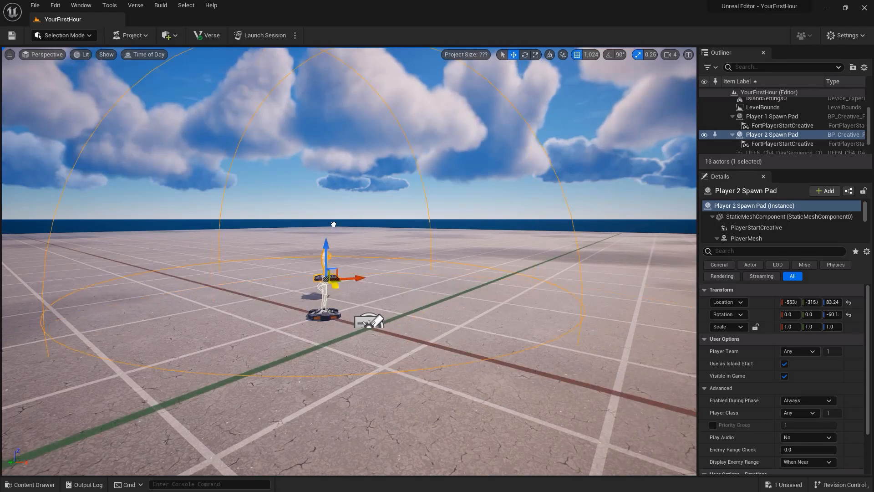
left_click_drag(333, 224, 428, 342)
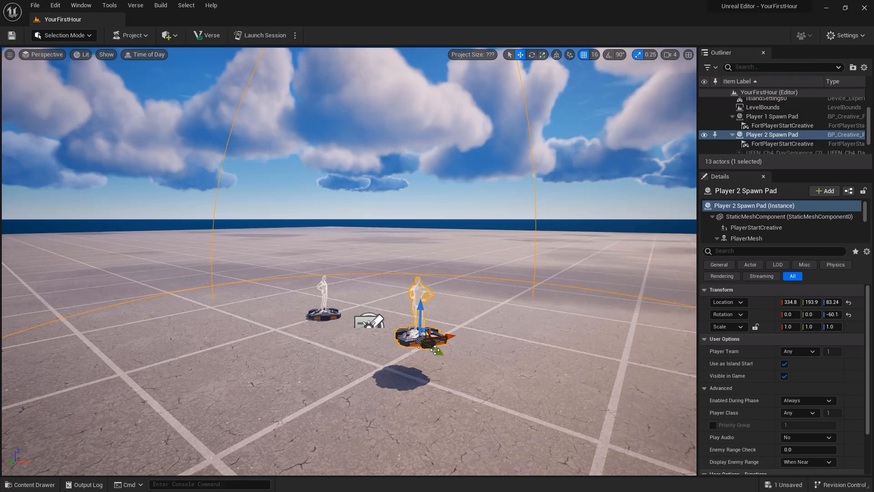
Step: Rotate the Player 2 Spawn Pad to about -101° around Z and turn on rotation snapping at 90°
key("e")
mouse_move(432, 357)
left_mouse_down()
mouse_move(495, 356)
mouse_move(448, 360)
left_mouse_up()
left_click(610, 54)
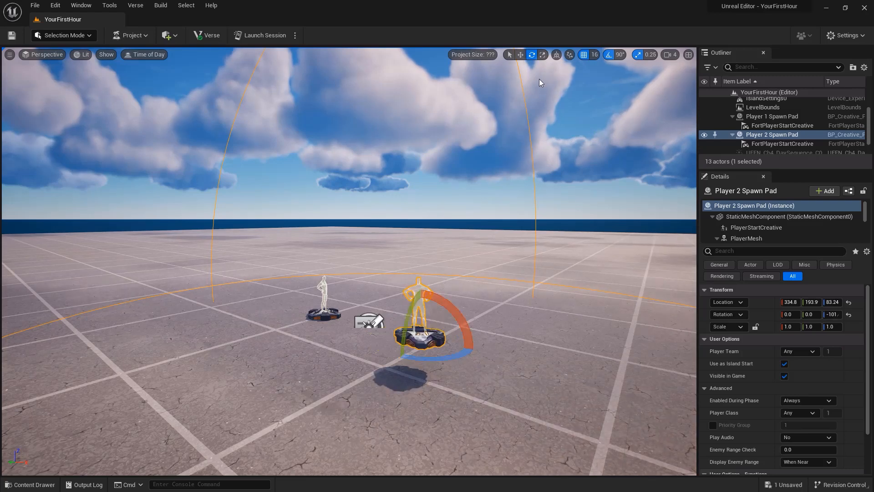
left_click(622, 55)
Step: Review the scale snap sizes and camera speed settings, and fly forward through the level at speed 4
left_click(638, 55)
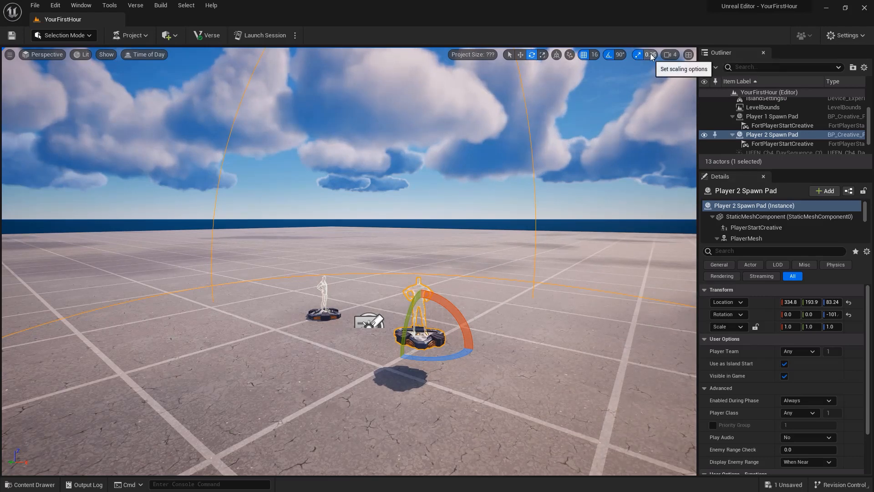
left_click(651, 55)
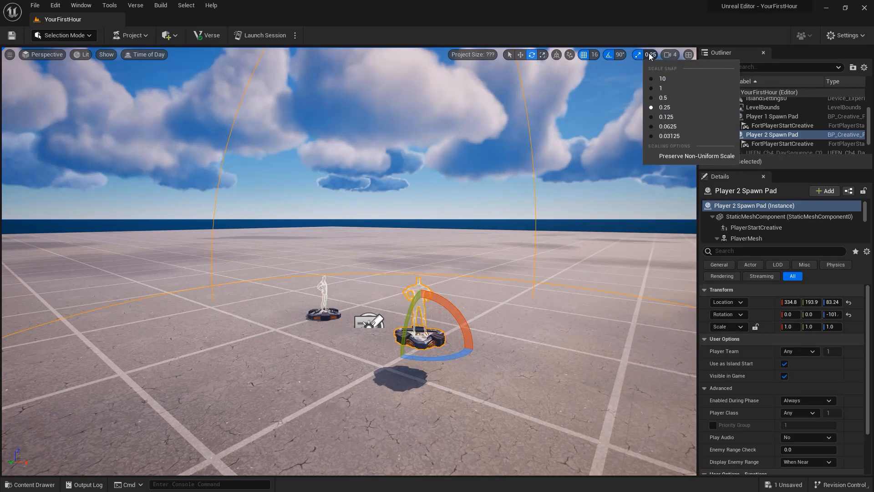
left_click(671, 55)
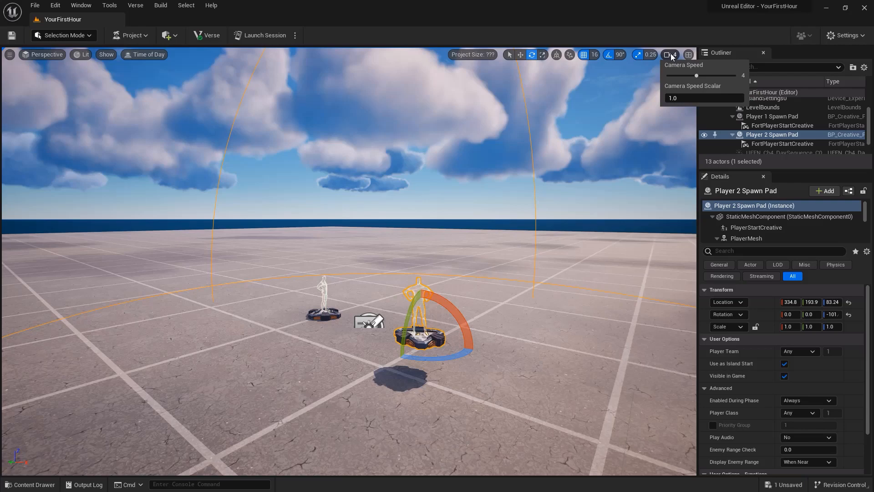
key("w")
right_click_drag(531, 175, 544, 159)
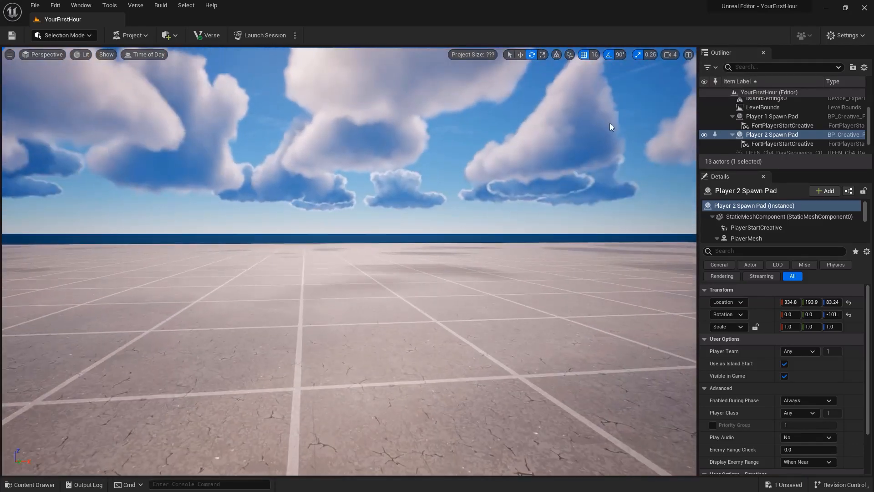
Step: Set the camera speed to 1 and fly forward over the level while looking around
left_click(677, 55)
left_click_drag(697, 75, 649, 77)
right_click_drag(549, 194, 460, 182)
key("w")
key("w")
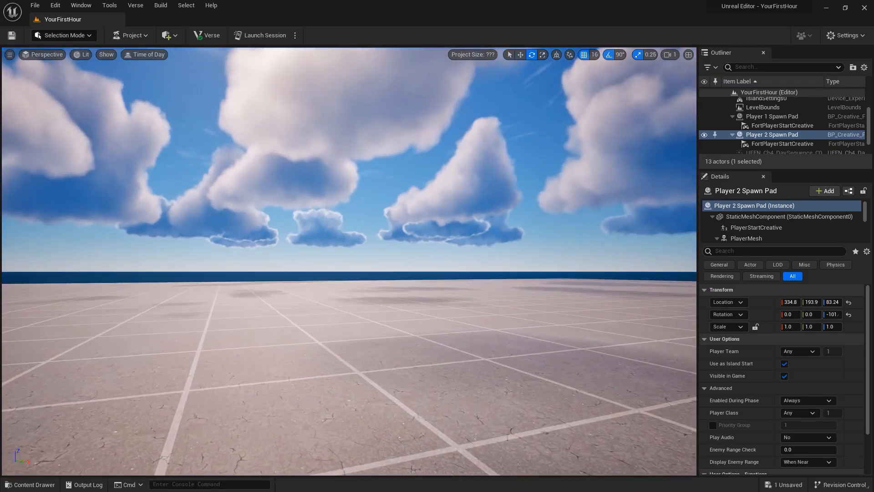
key("w")
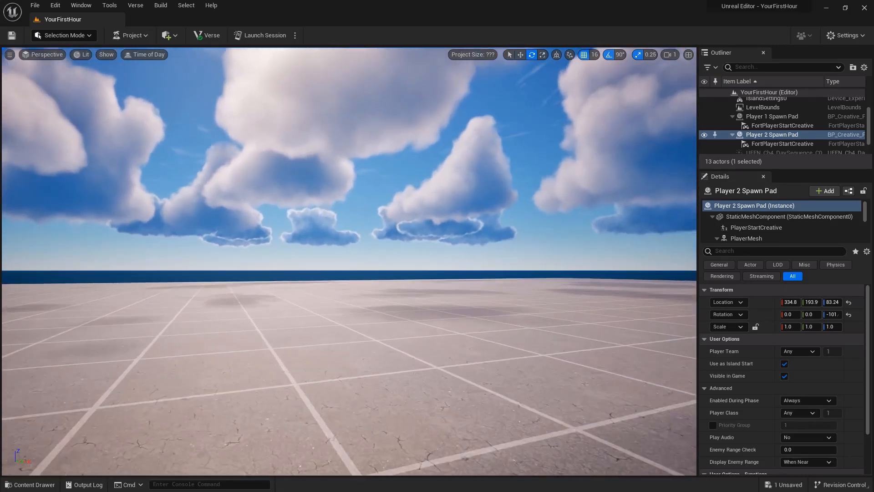
right_click_drag(348, 261, 472, 256)
key("w")
key("w")
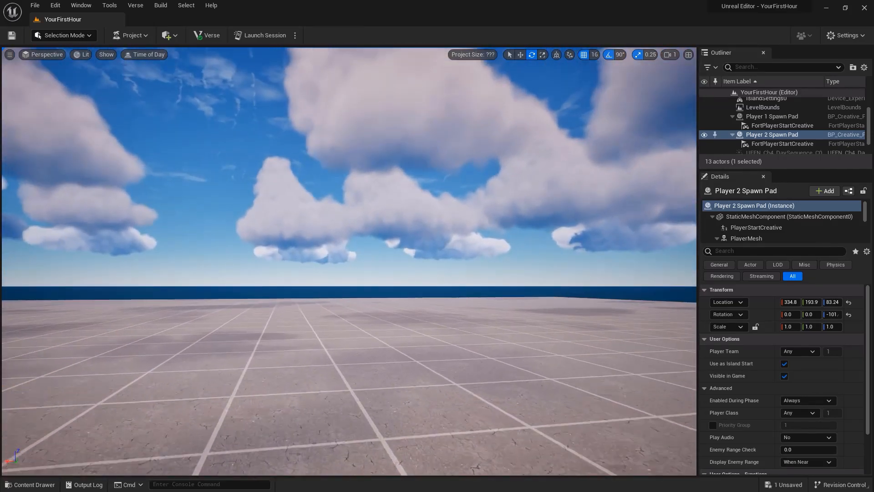
Step: Set the camera speed to 4 and fly forward over the level toward the sea
left_click(671, 55)
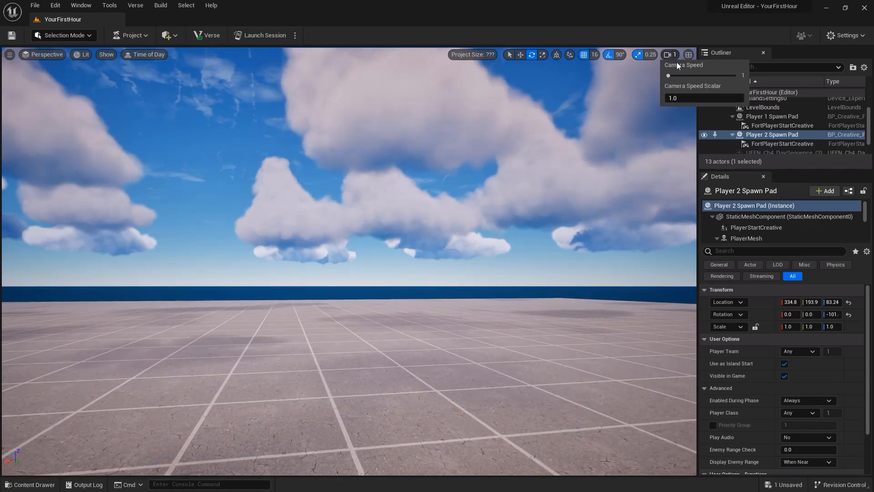
left_click_drag(670, 76, 704, 76)
right_click_drag(546, 205, 483, 192)
key("w")
key("w")
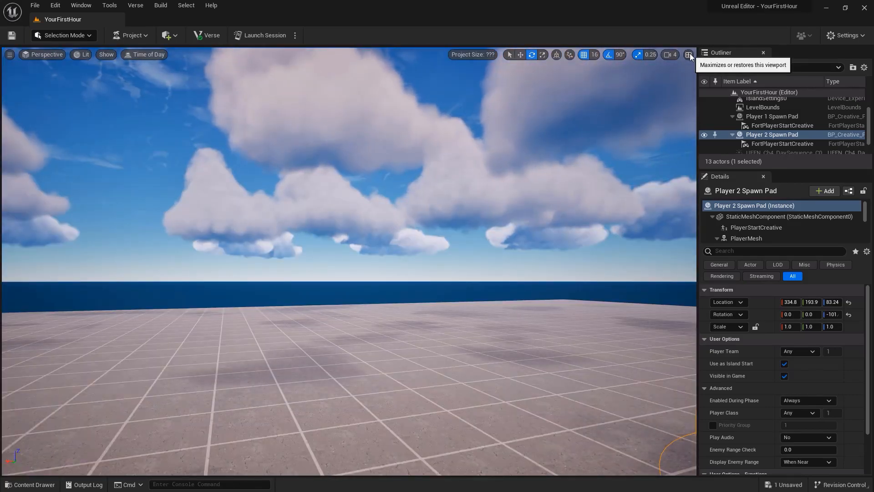
Step: Split the view into four viewports and change the Top viewport to a lit Perspective view
left_click(690, 54)
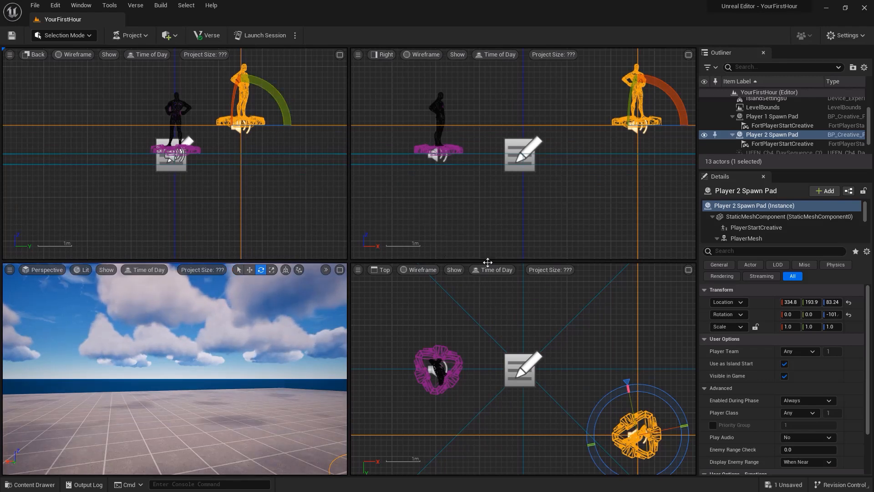
left_click(421, 270)
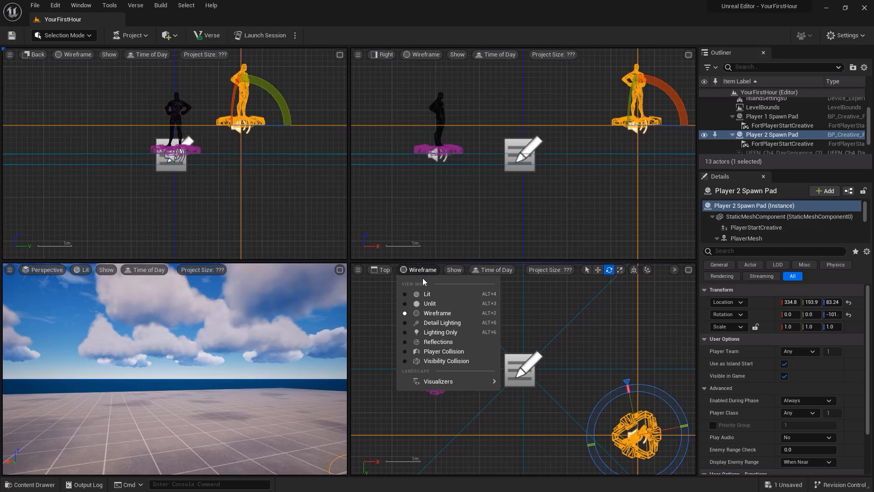
left_click(428, 309)
left_click(382, 270)
left_click(395, 283)
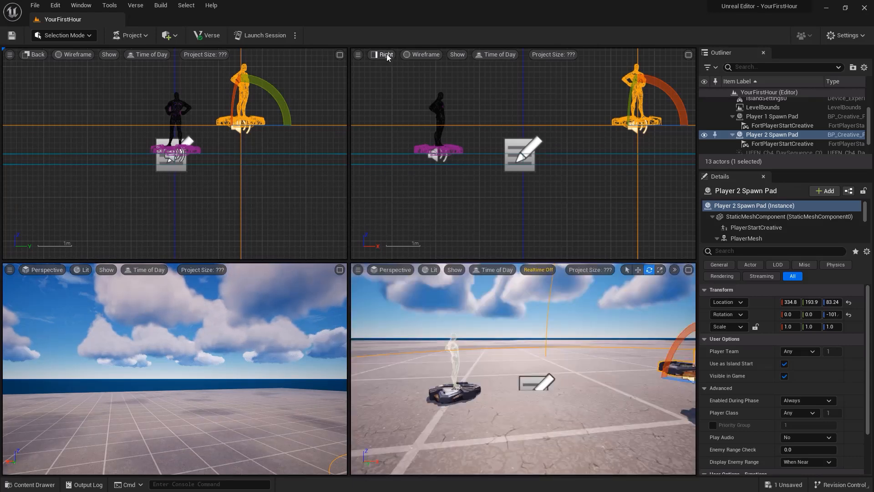
Step: Change the Right viewport to the Left view with the Lighting Only view mode
left_click(387, 57)
left_click(401, 107)
left_click(419, 55)
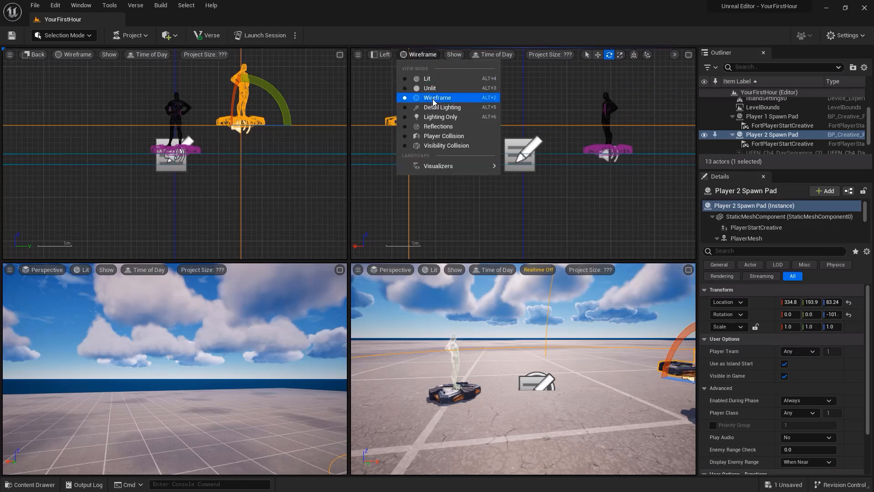
left_click(440, 117)
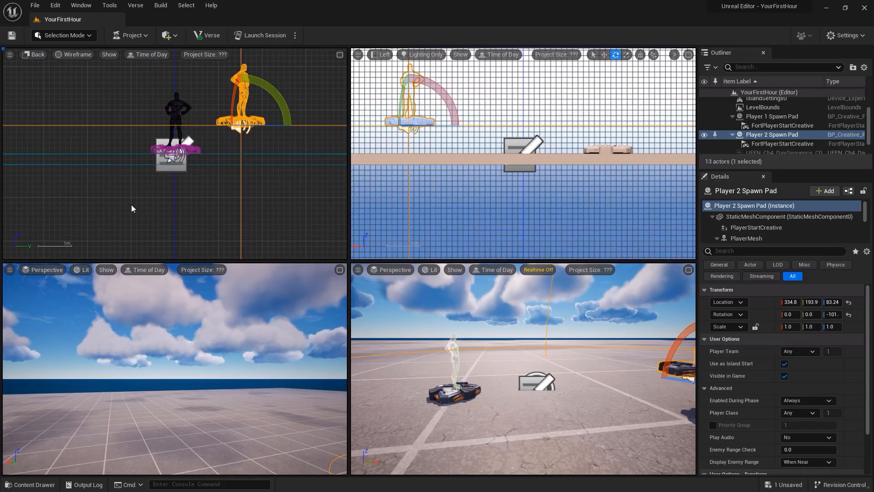
Step: Maximize the lower-left lit Perspective viewport to a single view and enlarge the Outliner to show the full actor list
left_click(340, 269)
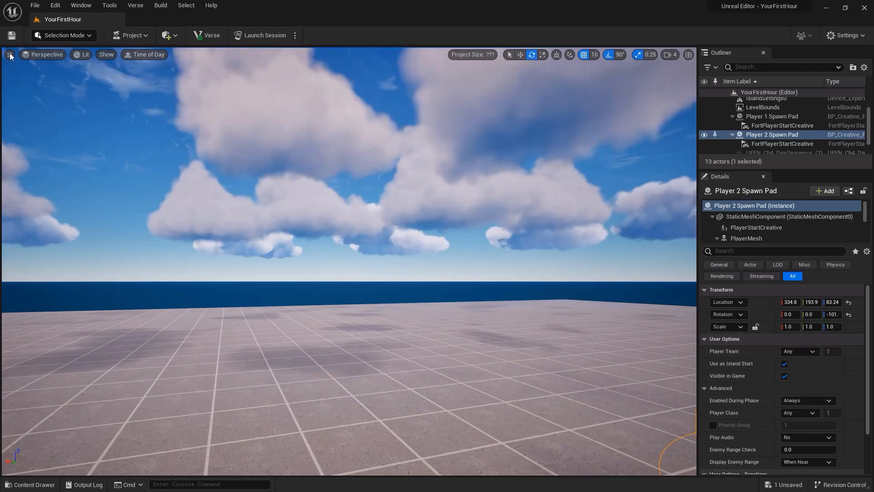
left_click(10, 55)
mouse_move(47, 213)
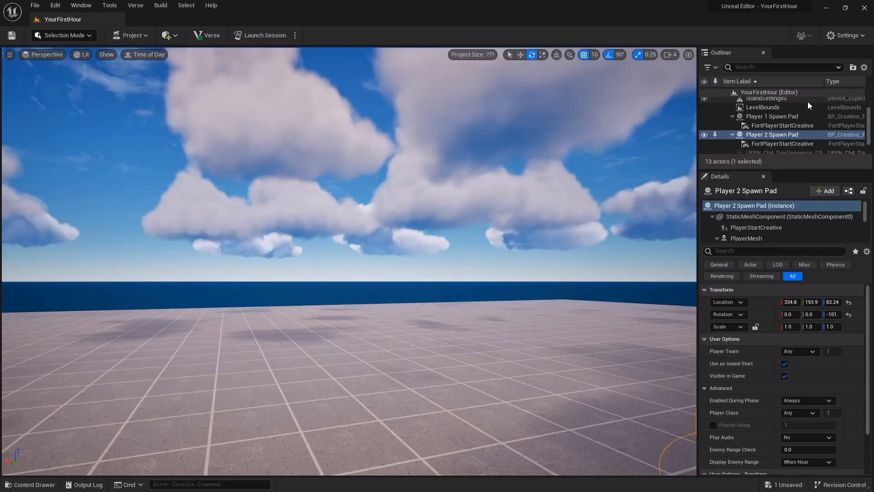
left_click_drag(771, 167, 771, 275)
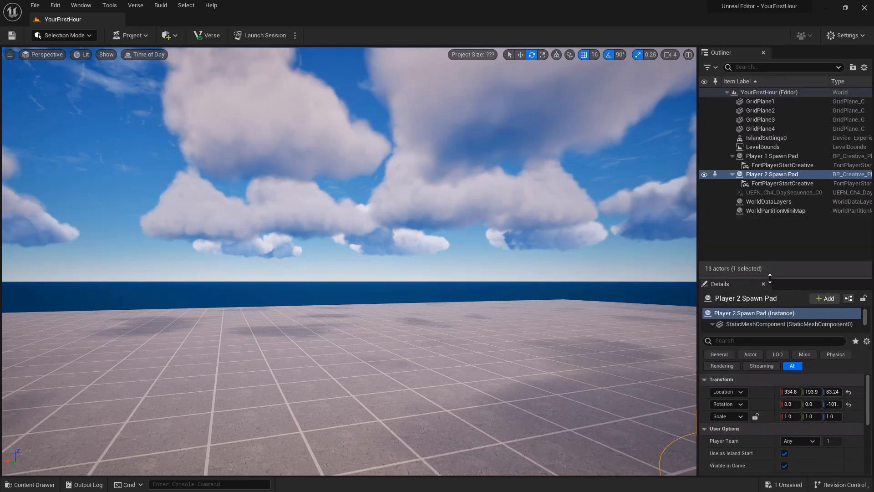
Step: Select the GridPlane actors one after another in the Outliner to examine which part of the floor each one covers
left_click(758, 129)
left_click(756, 121)
left_click(757, 112)
right_click_drag(546, 178, 692, 212)
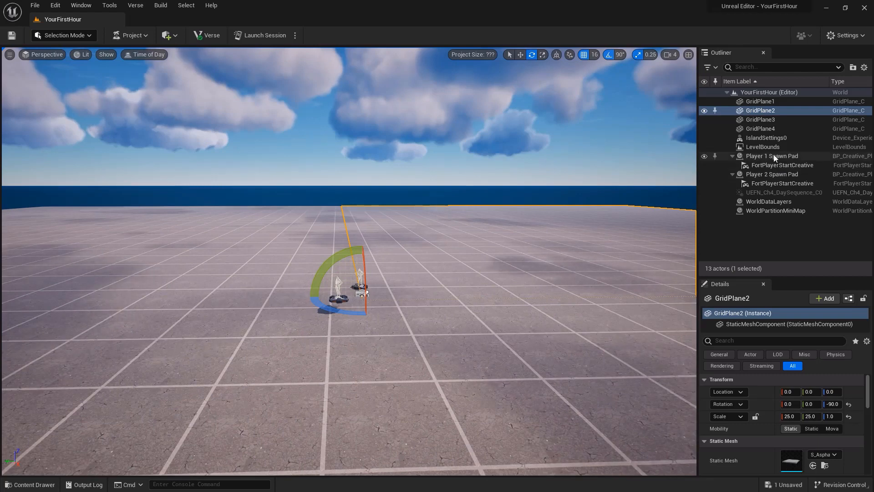
left_click(758, 103)
left_click(760, 121)
left_click(760, 128)
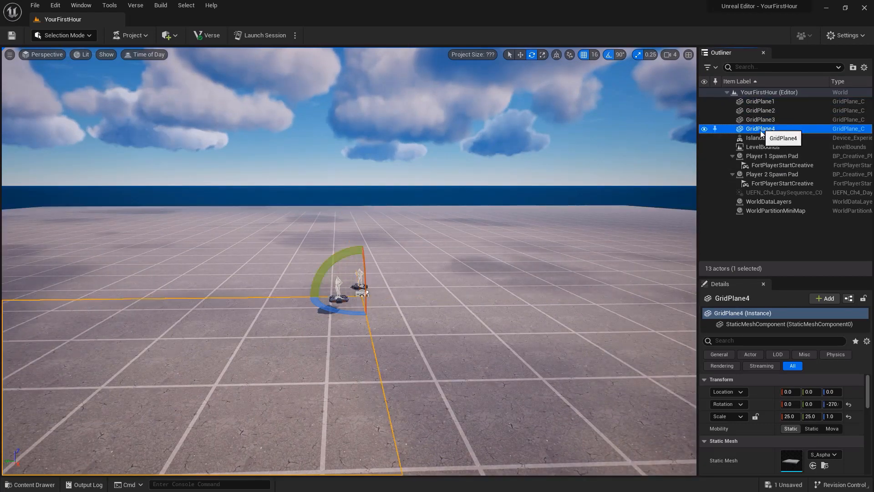
Step: Inspect IslandSettings0, both player spawn pads, WorldDataLayers, WorldPartitionMiniMap and LevelBounds by selecting each in the Outliner
left_click(761, 137)
left_click(763, 156)
left_click(764, 175)
left_click(769, 202)
left_click(772, 210)
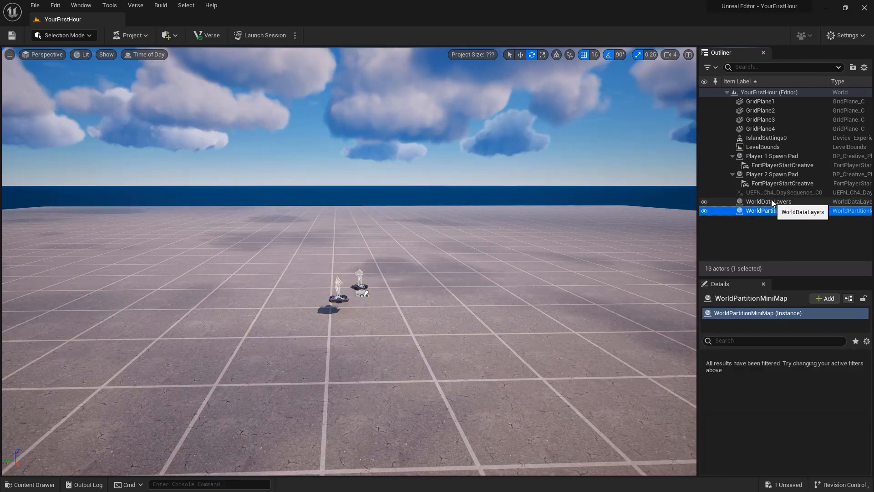
left_click(762, 147)
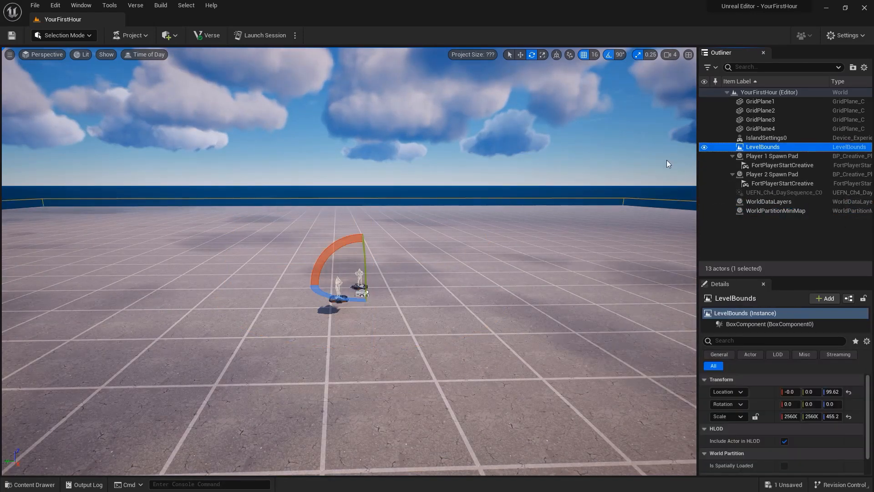
Step: Place a Point Light on the floor beside the spawn pads and enlarge the Details area to view its light properties
right_click_drag(515, 209, 511, 206)
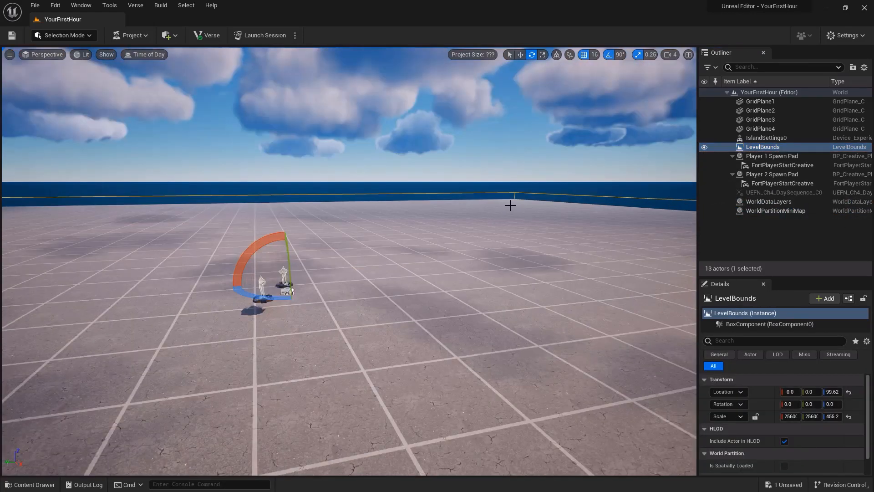
left_click(171, 35)
mouse_move(205, 90)
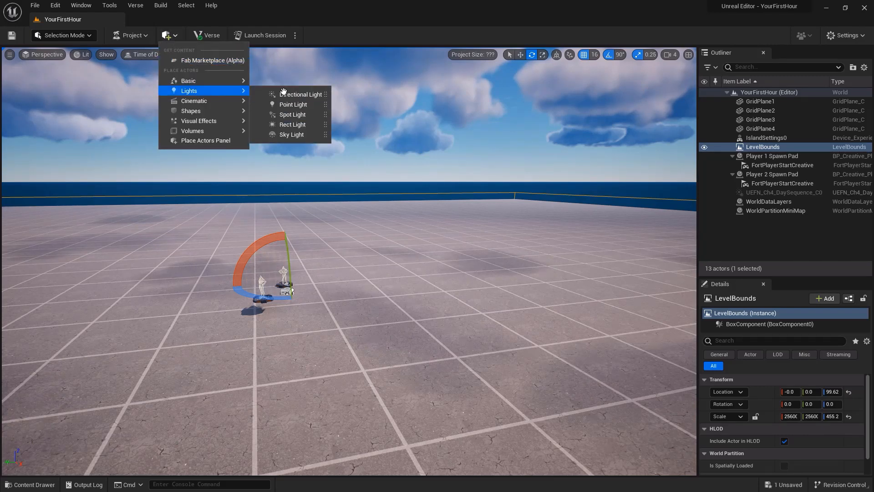
left_click_drag(280, 105, 436, 300)
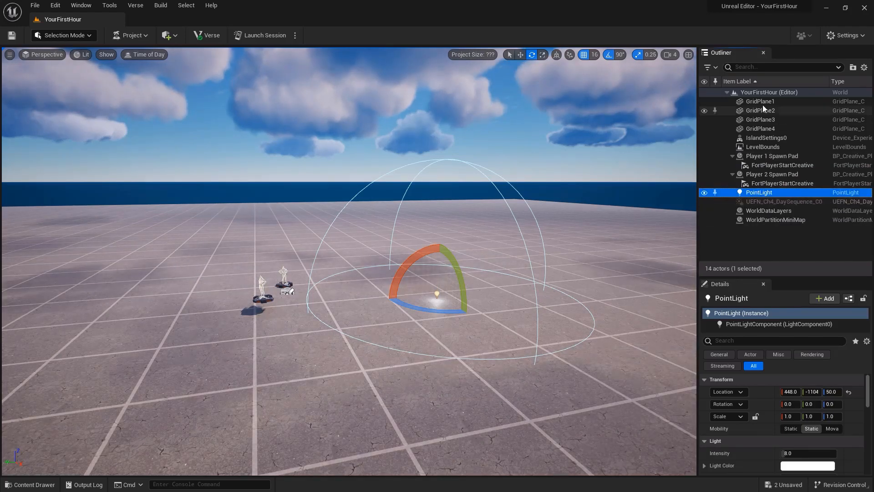
left_click_drag(764, 277, 769, 234)
left_click_drag(867, 347, 867, 355)
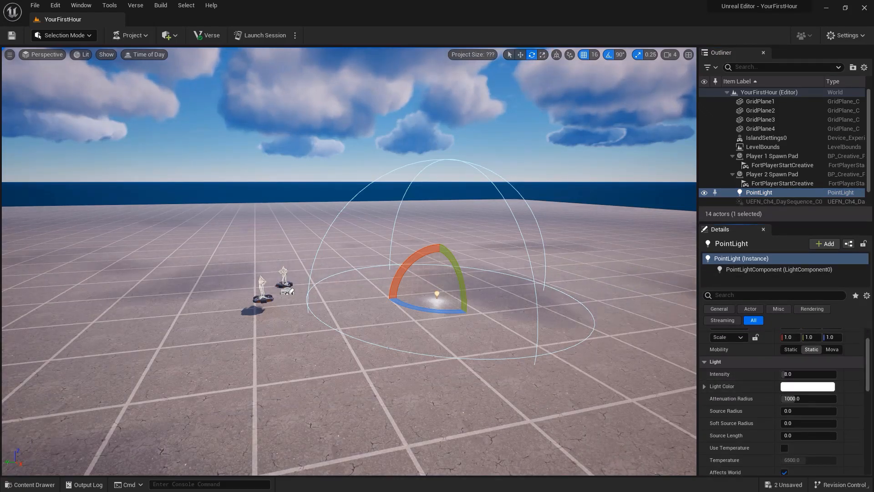
Step: Select the Player 2 Spawn Pad in the level and set its Player Team to Team Index
left_click(263, 297)
left_click(812, 363)
left_click(794, 379)
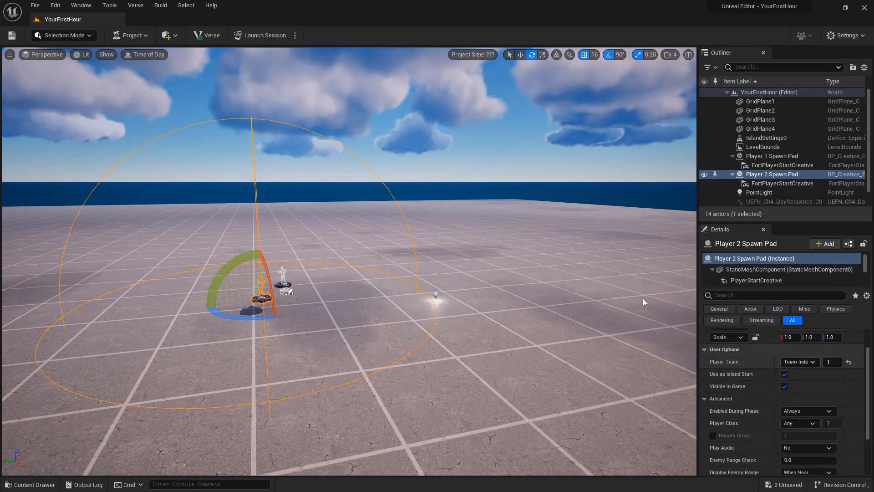
Step: Open World Settings and try disabling all Time of Day managers to see the level without its default lighting
left_click(78, 5)
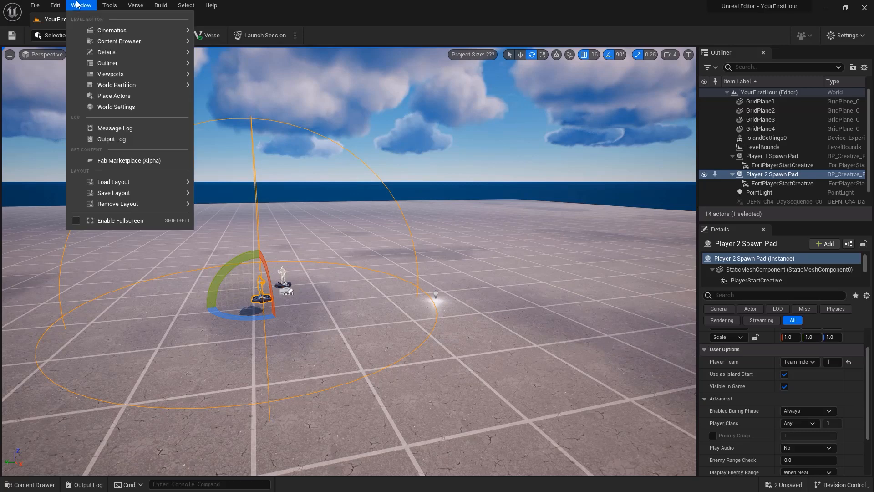
left_click(116, 107)
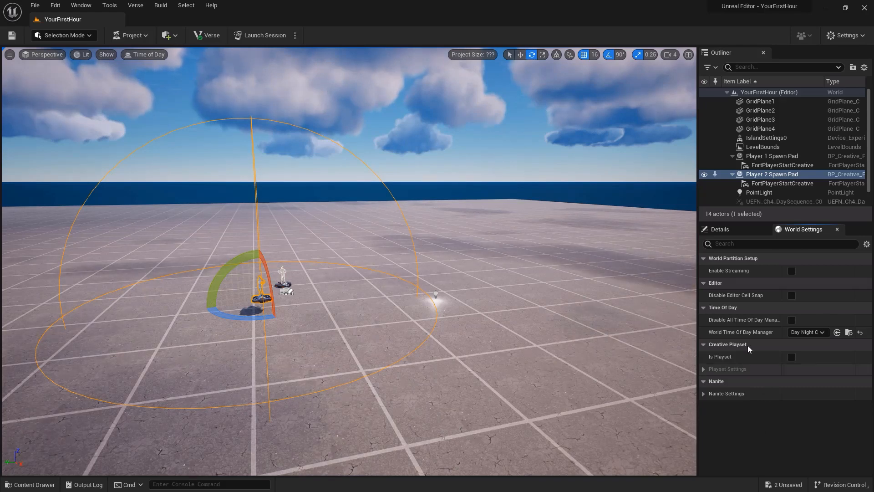
left_click(792, 320)
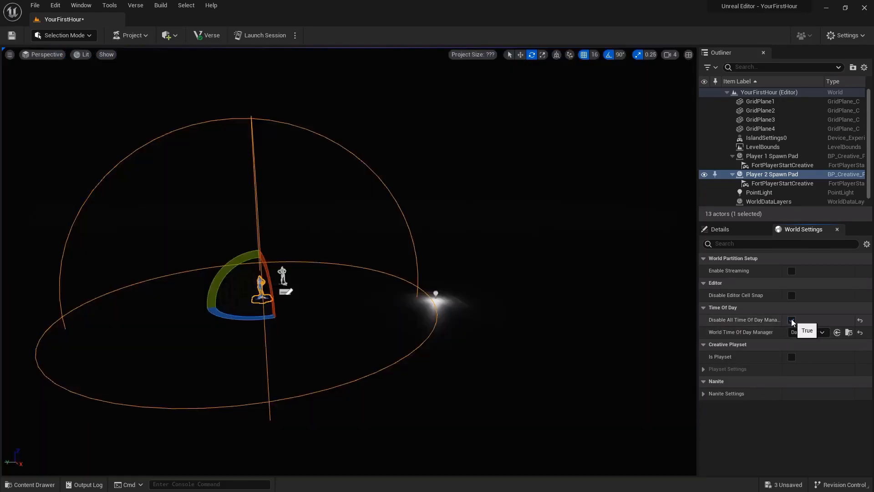
right_click_drag(187, 80, 167, 83)
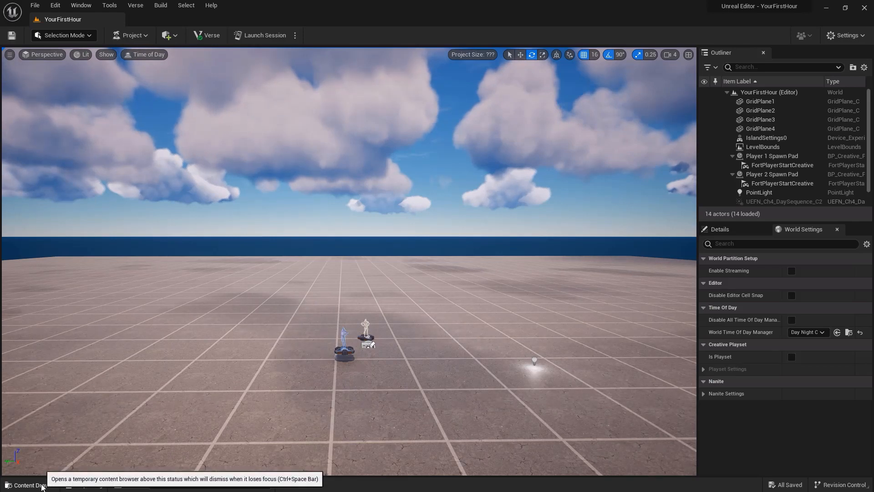
Step: Open the Content Drawer and look through the YourFirstHour Content, Fortnite and Epic folders
left_click(45, 486)
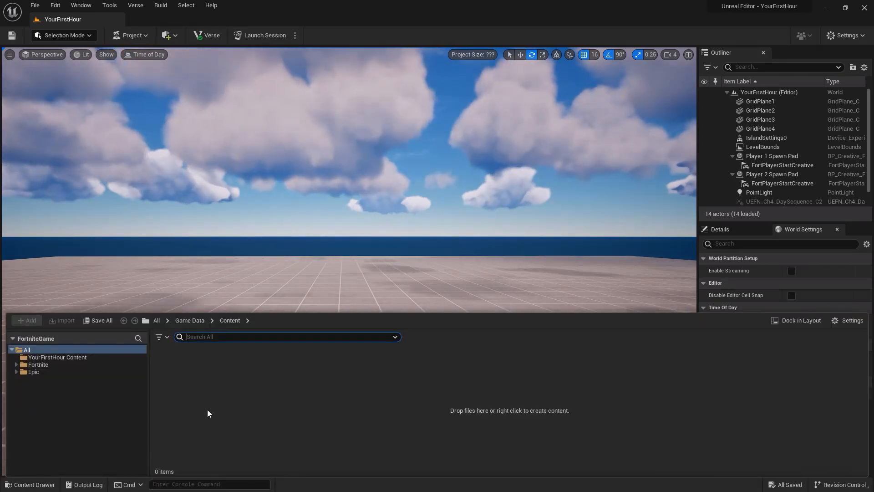
left_click(79, 358)
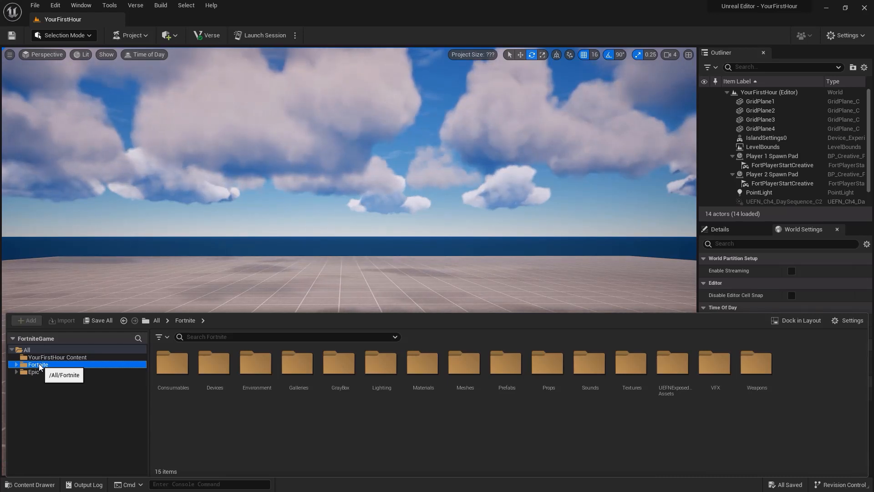
left_click(34, 371)
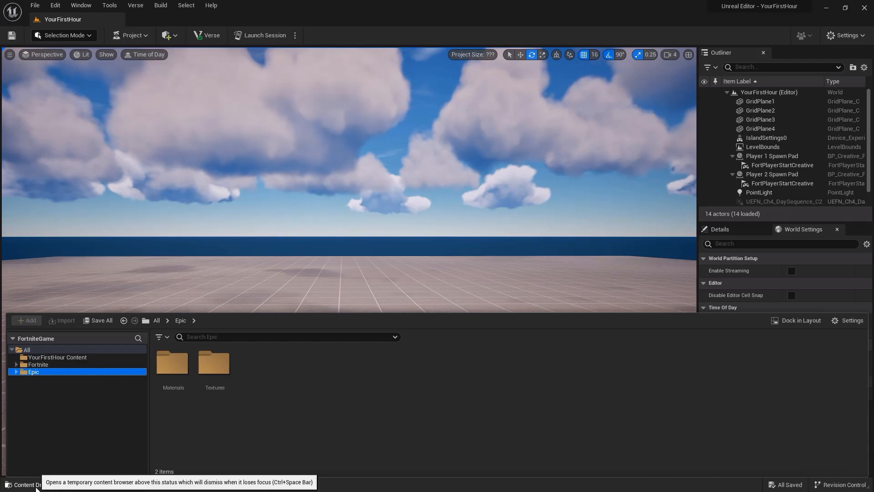
Step: Dock the content drawer permanently below the viewport, then slightly enlarge the Content Browser and widen the Outliner column
left_click(37, 490)
left_click(37, 487)
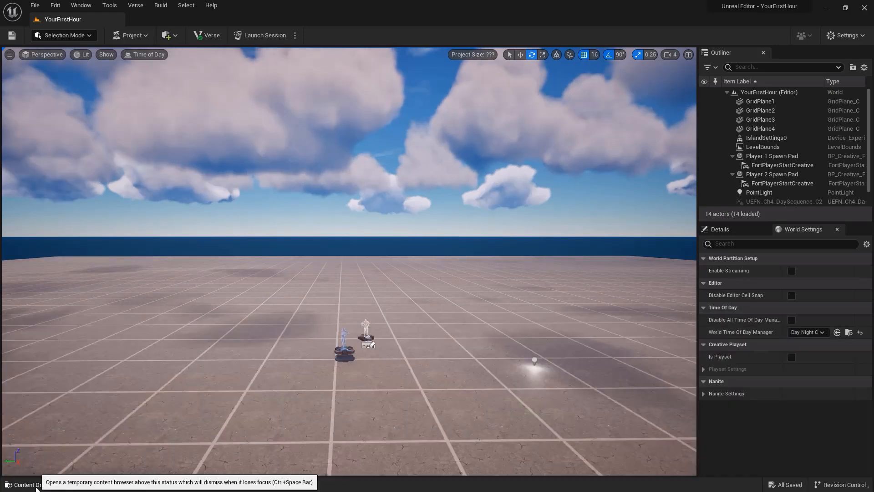
left_click(36, 488)
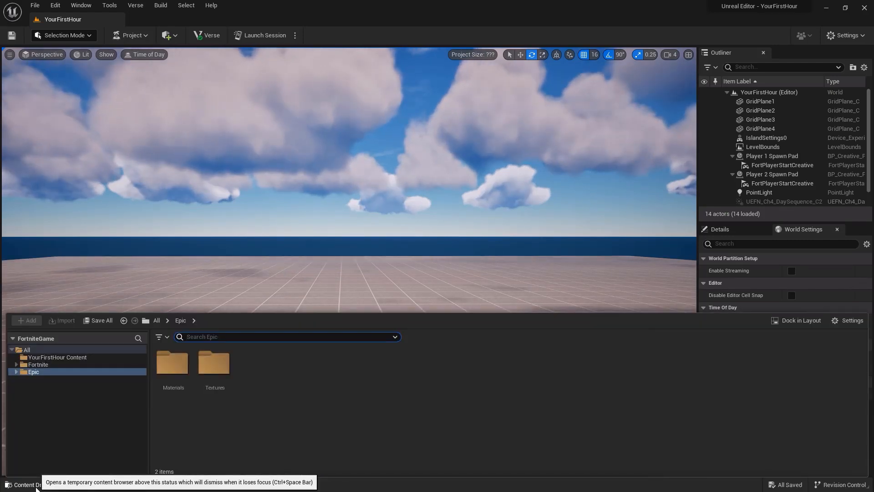
left_click(788, 321)
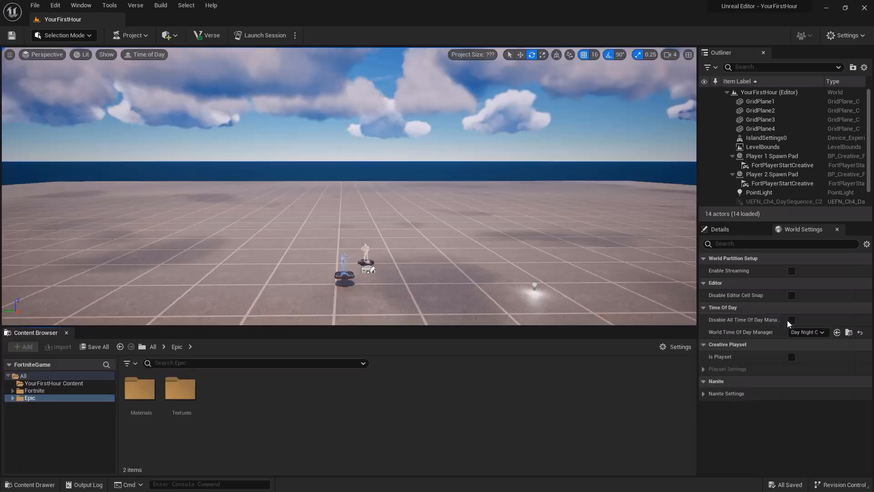
mouse_move(358, 325)
left_mouse_down()
mouse_move(353, 352)
mouse_move(353, 319)
mouse_move(351, 357)
mouse_move(352, 329)
left_mouse_up()
mouse_move(700, 262)
left_mouse_down()
mouse_move(752, 260)
mouse_move(687, 256)
left_mouse_up()
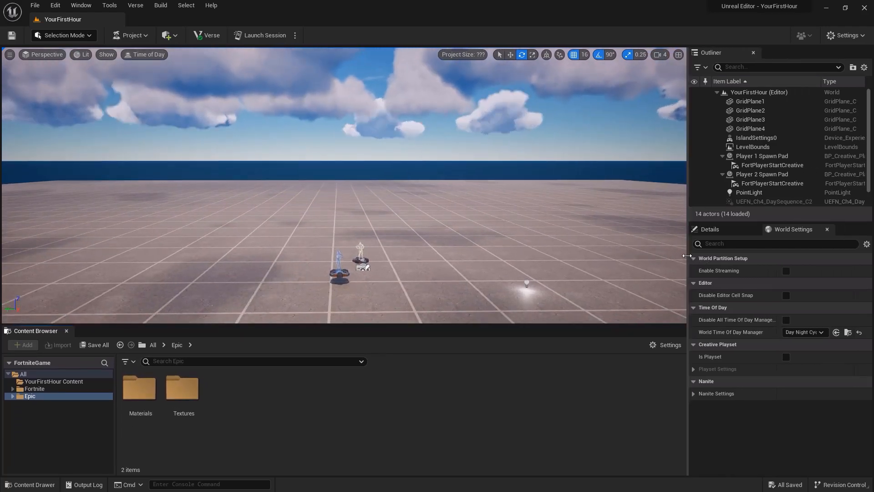
Step: Move World Settings into its own dock on the viewport's left side and narrow it
left_click_drag(793, 229, 236, 162)
left_click_drag(309, 160, 155, 113)
left_click_drag(84, 114, 26, 125)
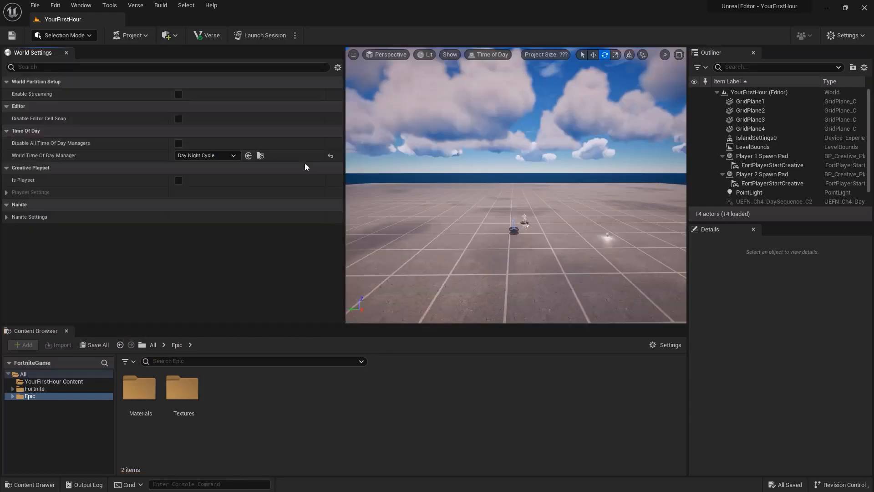
left_click_drag(315, 166, 124, 98)
Step: Load an editor layout to replace the current panel arrangement
left_click(81, 5)
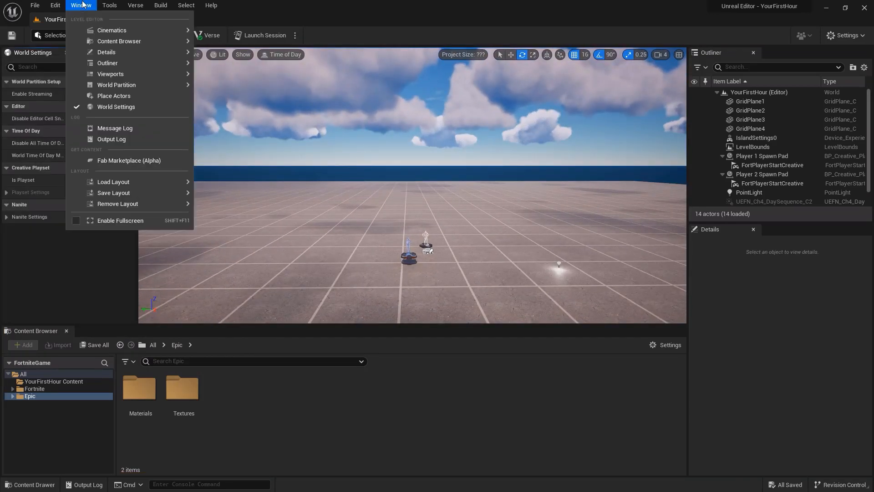
mouse_move(158, 182)
left_click(229, 195)
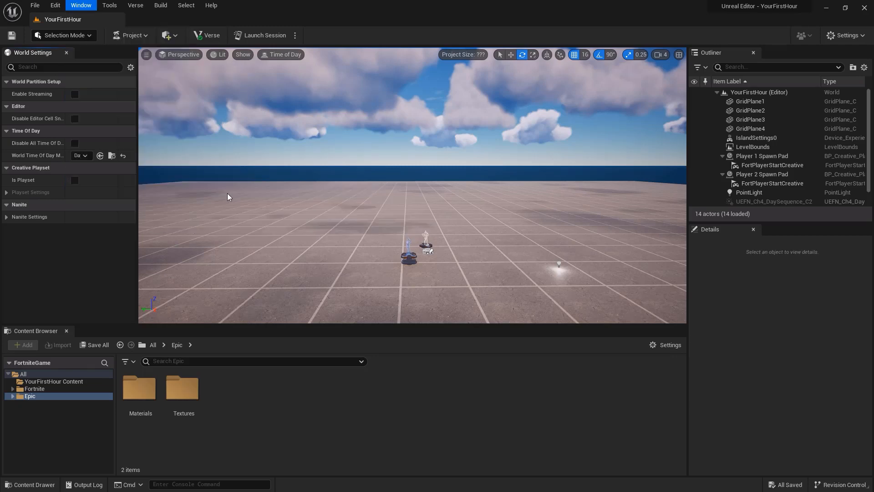